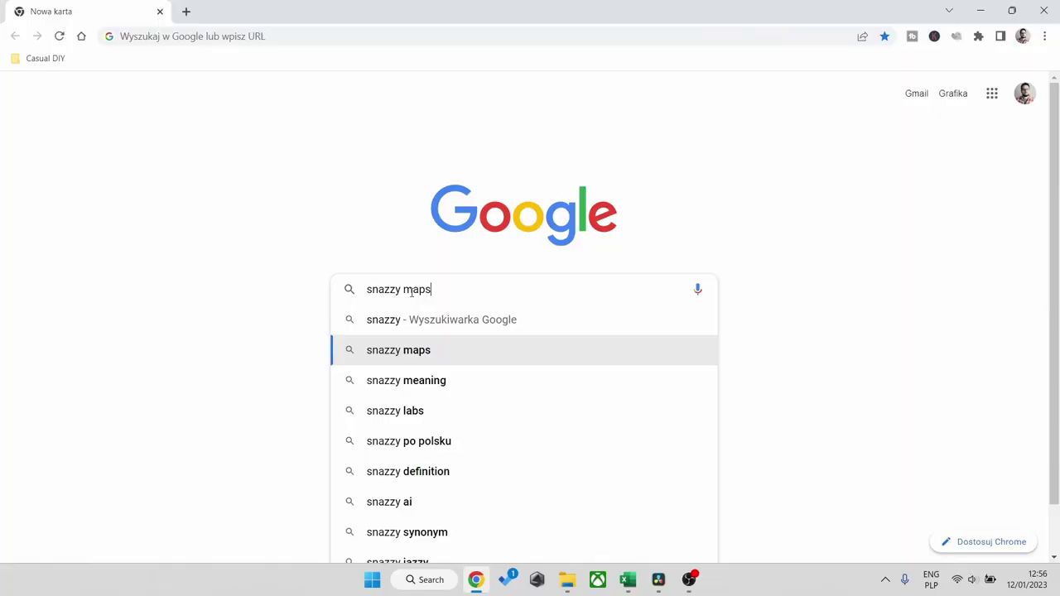
# Step: Run the Google search for 'snazzy maps'
pyautogui.press('Return')
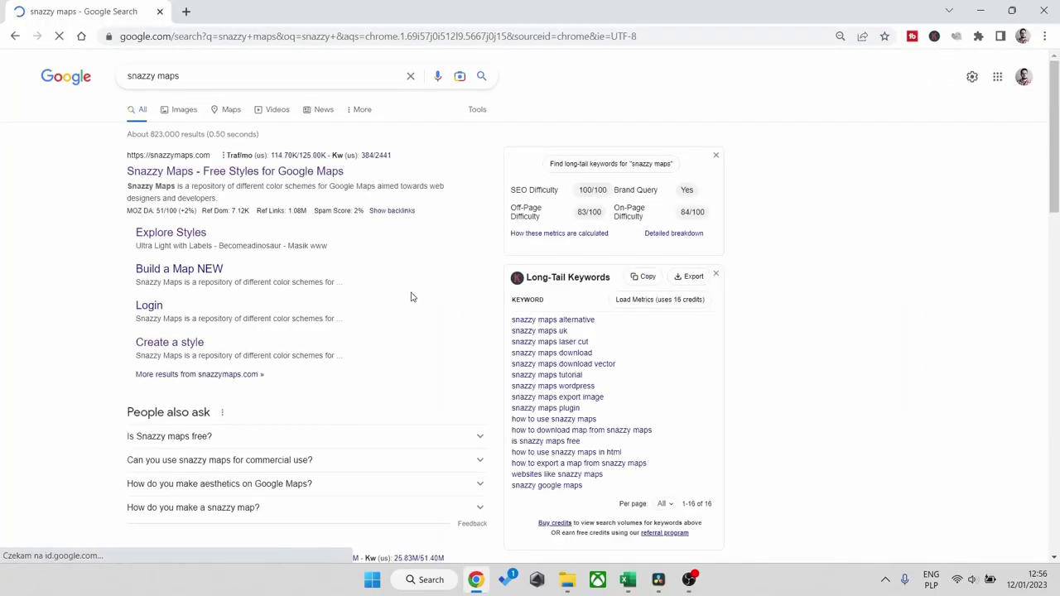
# Step: Open snazzymaps.com and start a new style from the Default preset, dismissing the ad
pyautogui.click(253, 174)
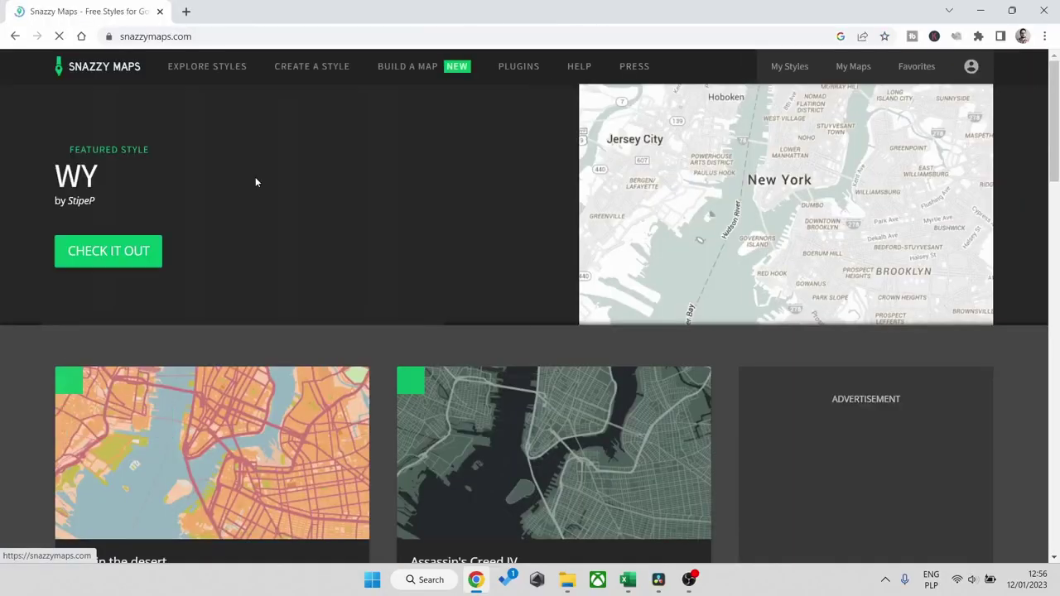
pyautogui.click(332, 72)
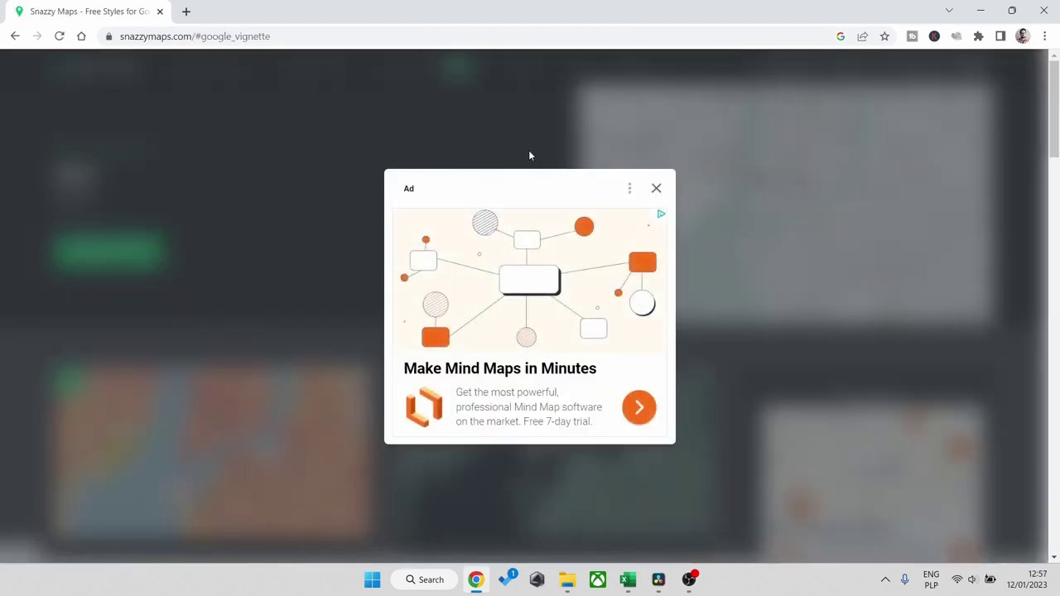
pyautogui.click(656, 189)
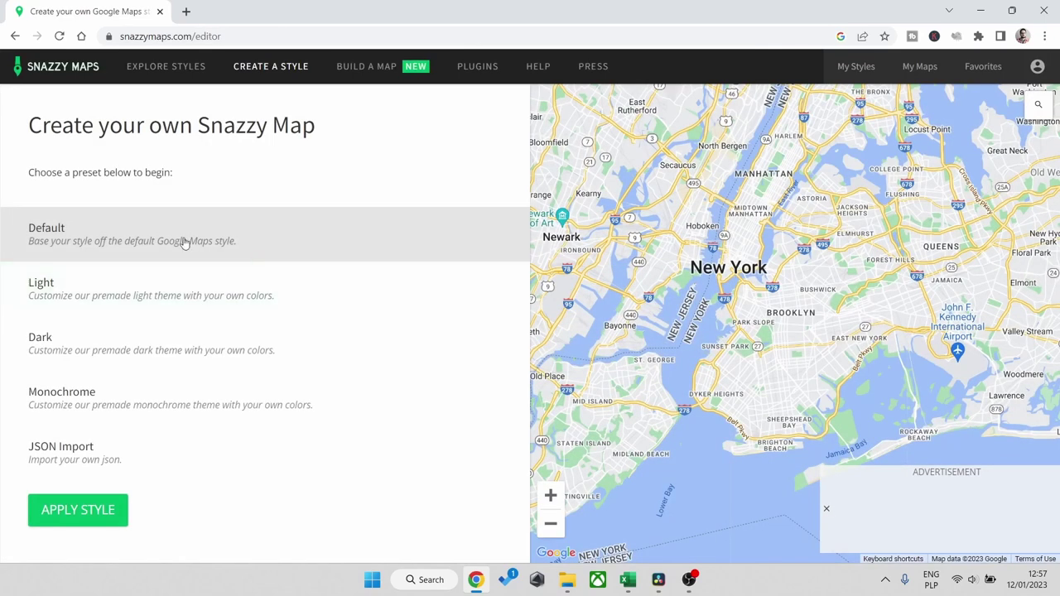
pyautogui.click(87, 521)
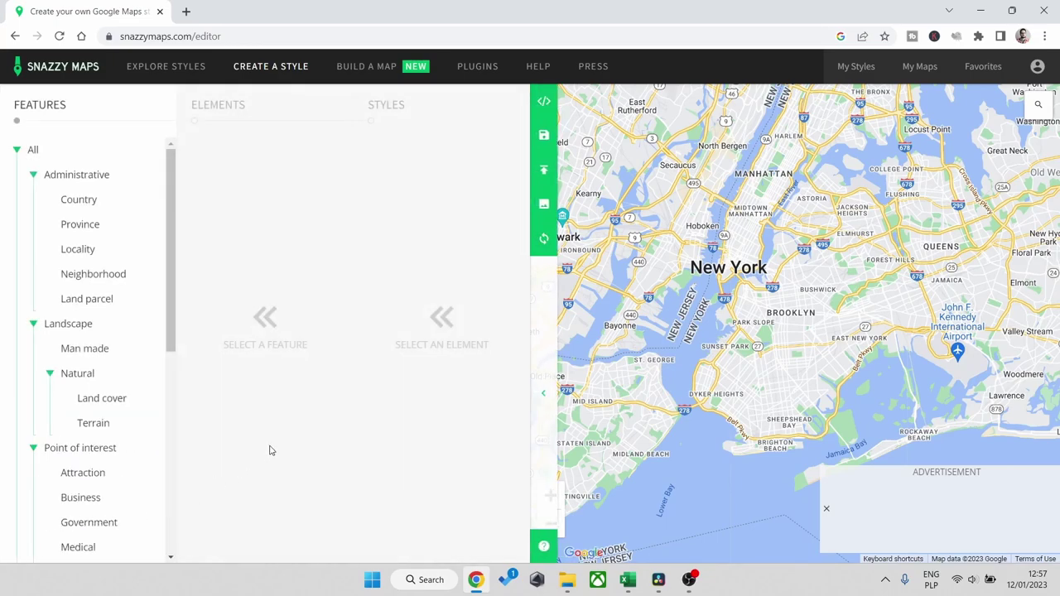
# Step: Close the map ad, zoom and pan the preview to central Kalisz, and select All features
pyautogui.scroll(-5, 735, 269)
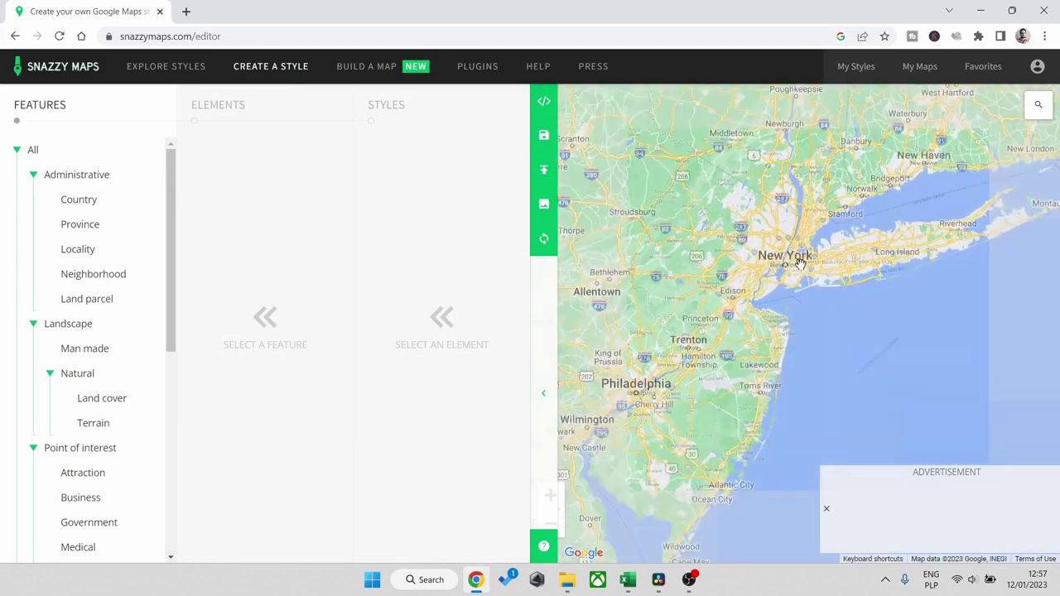
pyautogui.scroll(-1, 799, 263)
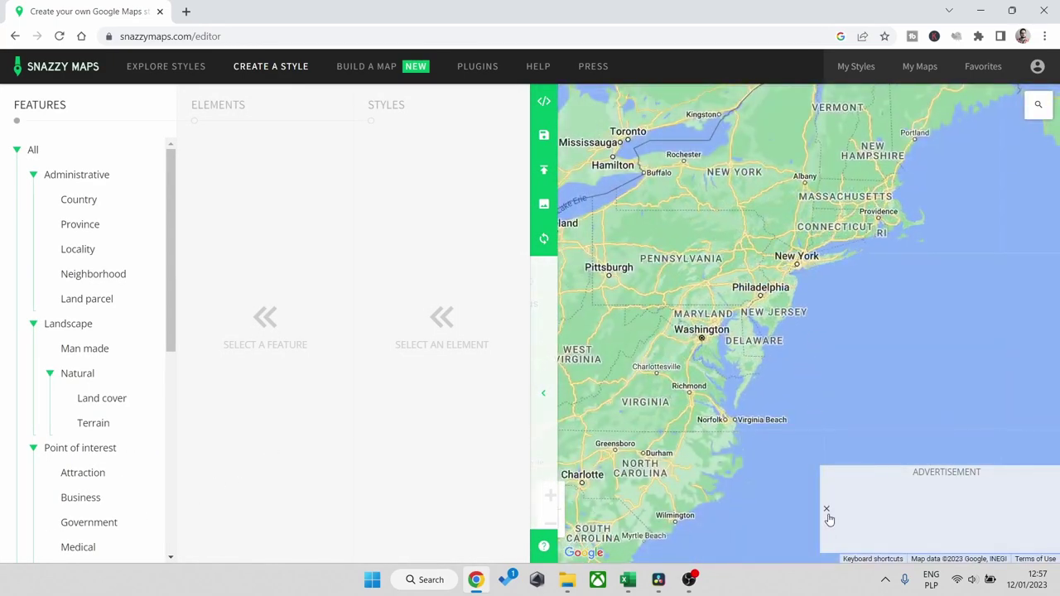
pyautogui.click(826, 510)
pyautogui.scroll(-1, 827, 308)
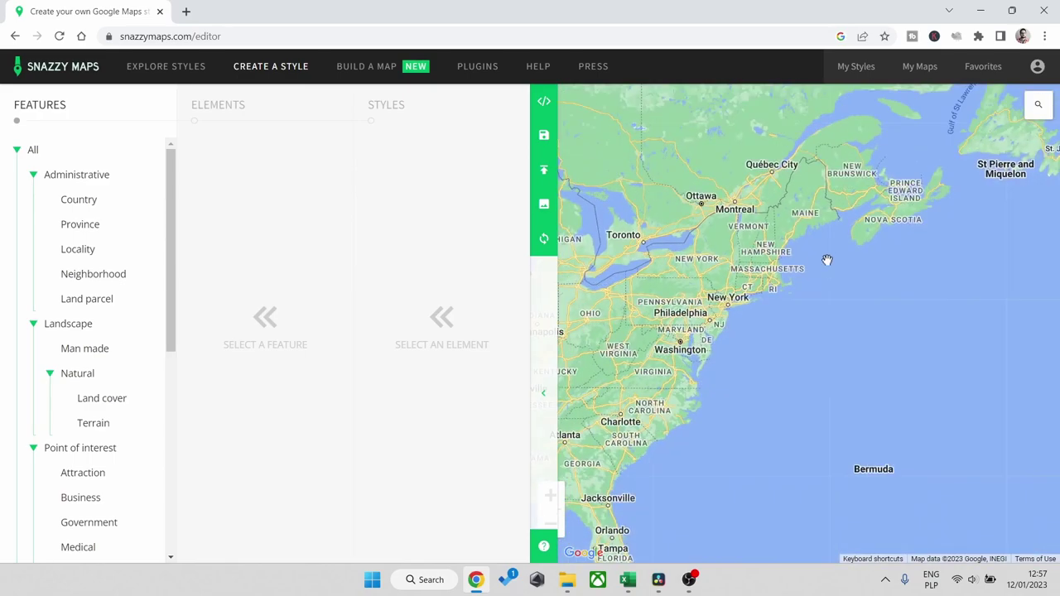
pyautogui.scroll(-2, 826, 260)
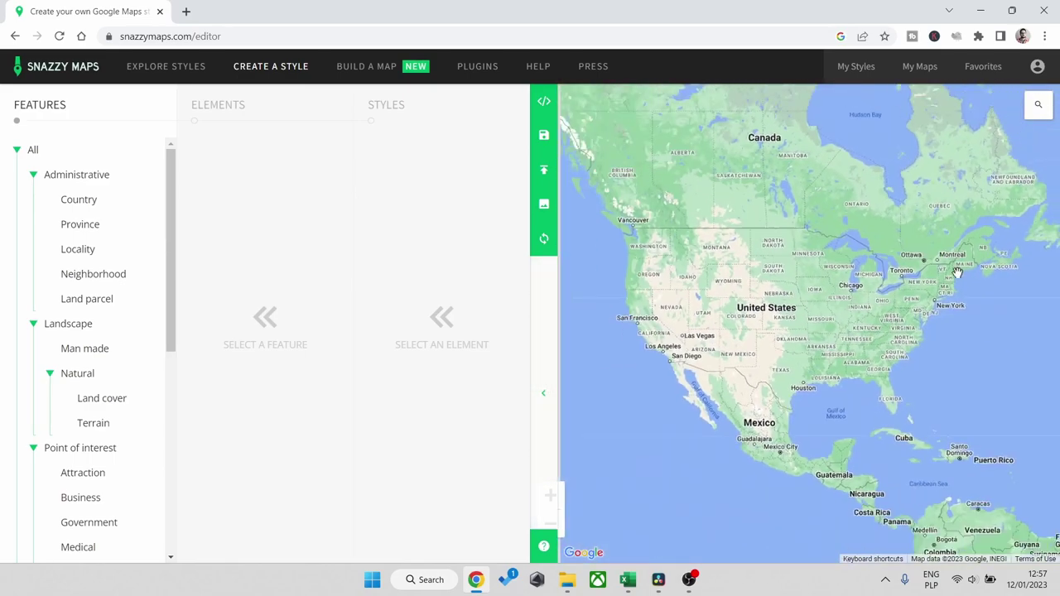
pyautogui.moveTo(956, 273); pyautogui.dragTo(793, 306)
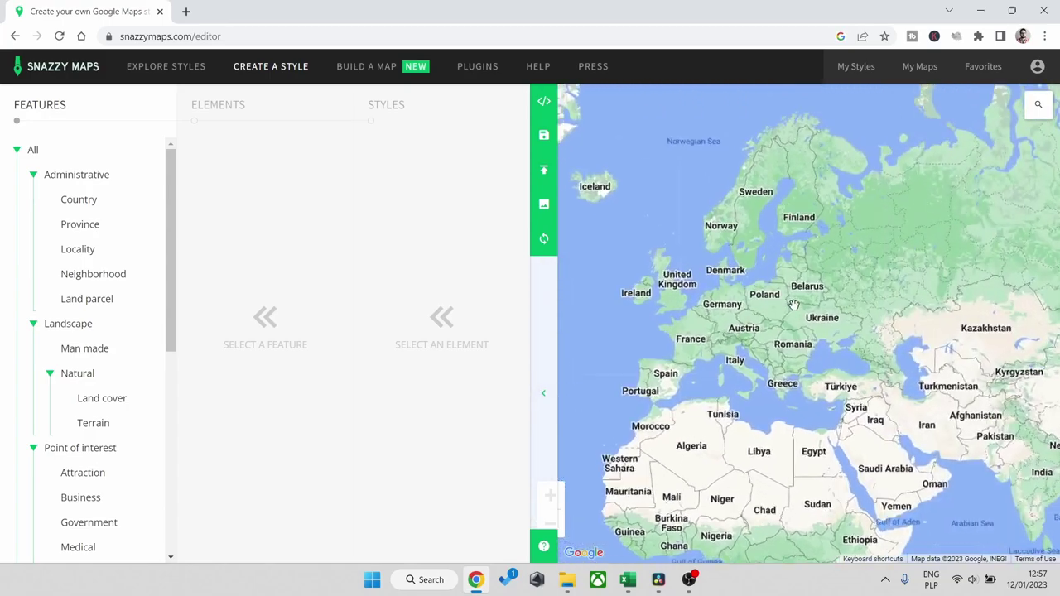
pyautogui.scroll(4, 793, 306)
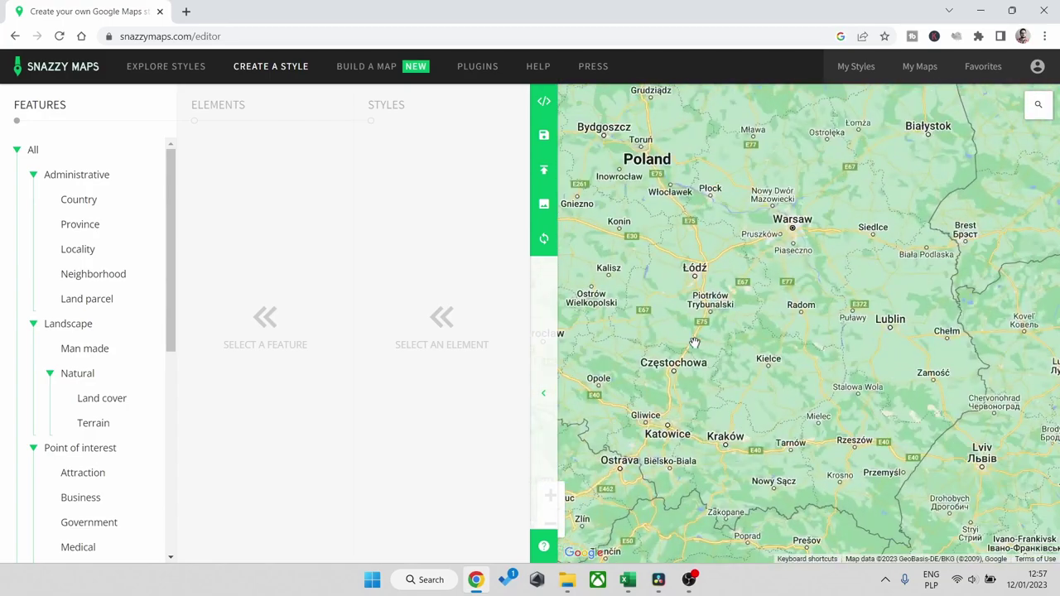
pyautogui.moveTo(695, 342); pyautogui.dragTo(692, 278)
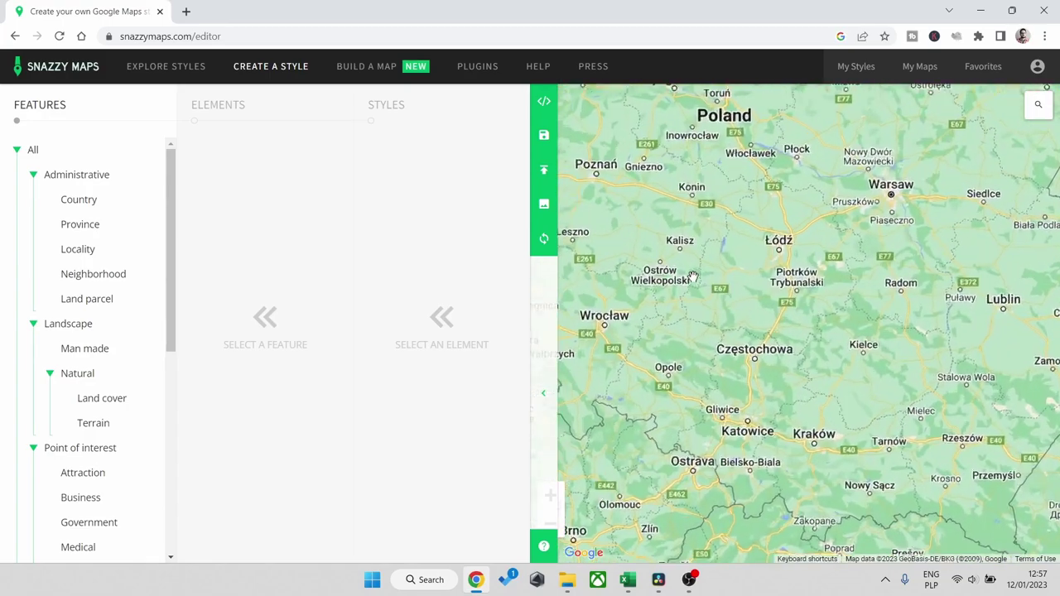
pyautogui.scroll(5, 692, 278)
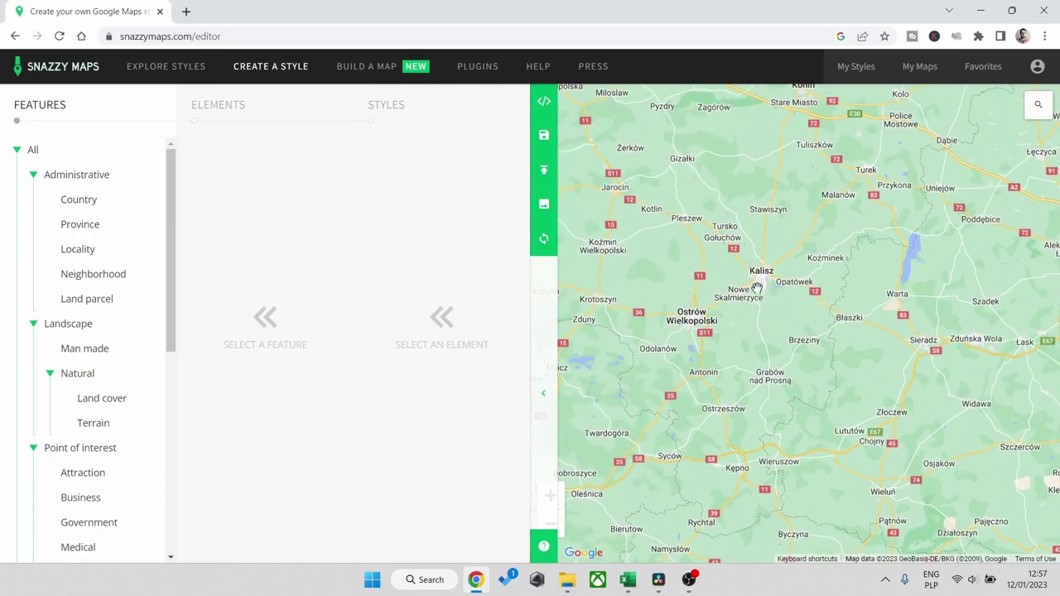
pyautogui.scroll(4, 758, 287)
pyautogui.moveTo(761, 291); pyautogui.dragTo(768, 374)
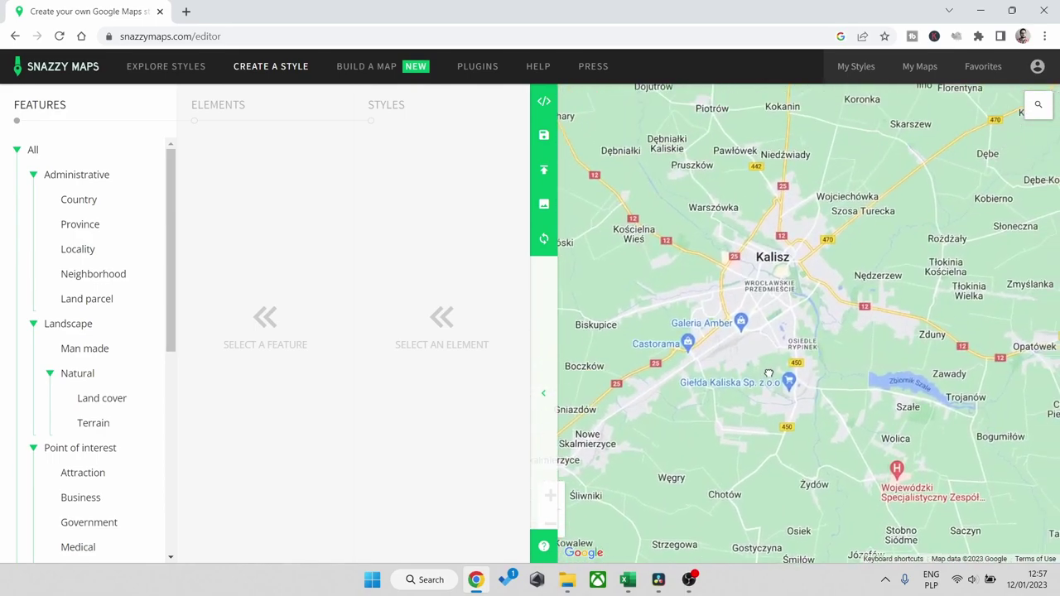
pyautogui.scroll(2, 754, 346)
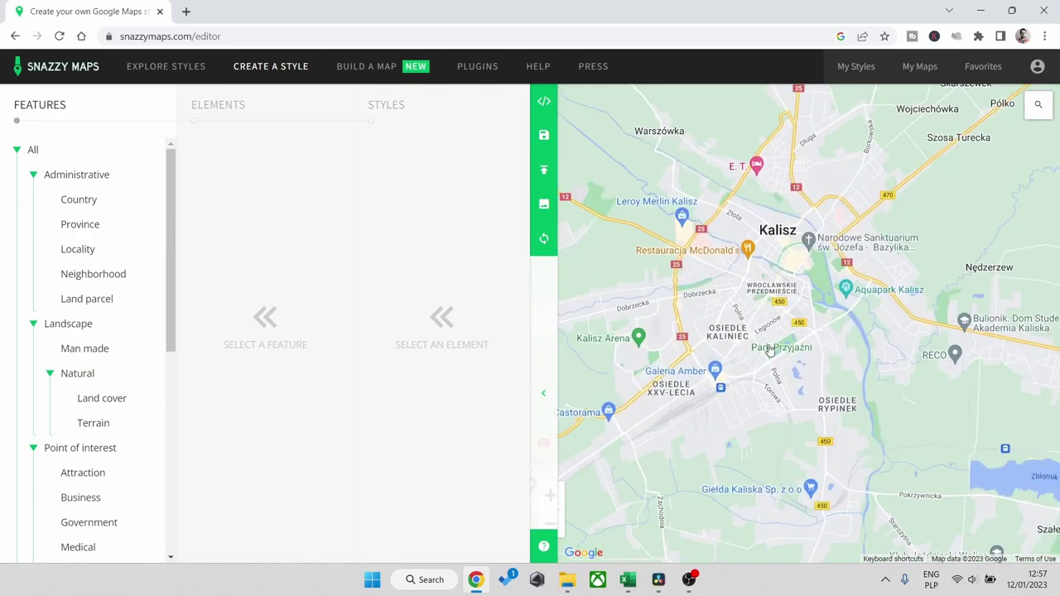
pyautogui.scroll(3, 769, 350)
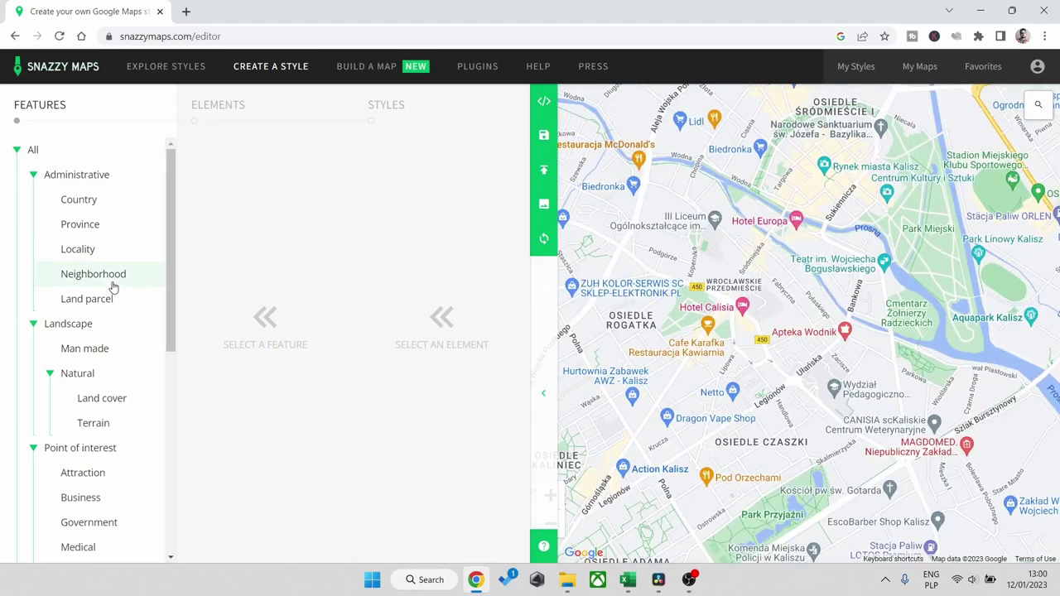
pyautogui.click(32, 153)
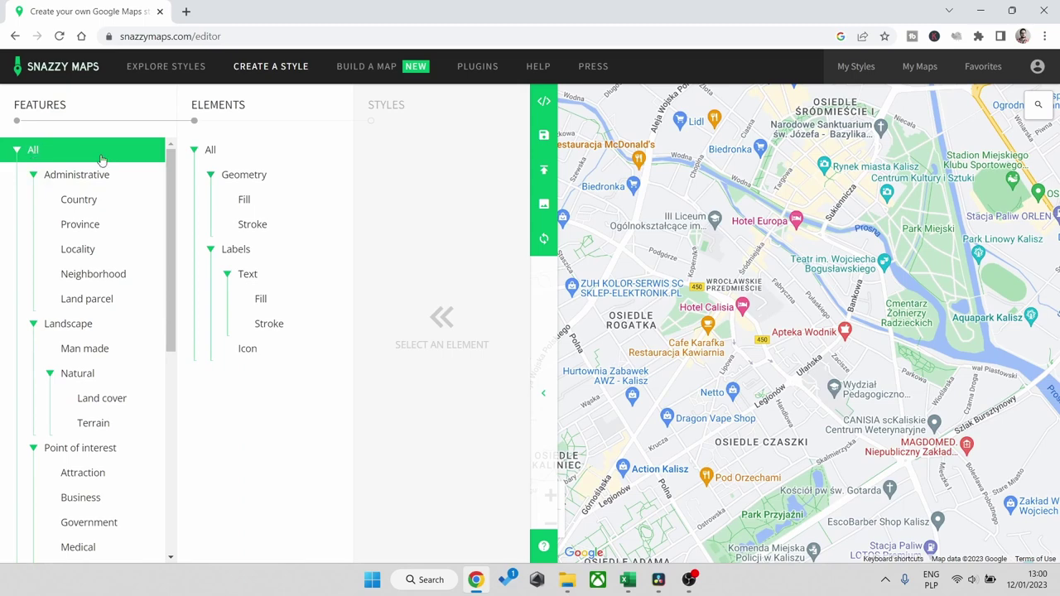
# Step: Set visibility Off for both geometry and labels of all features
pyautogui.click(239, 175)
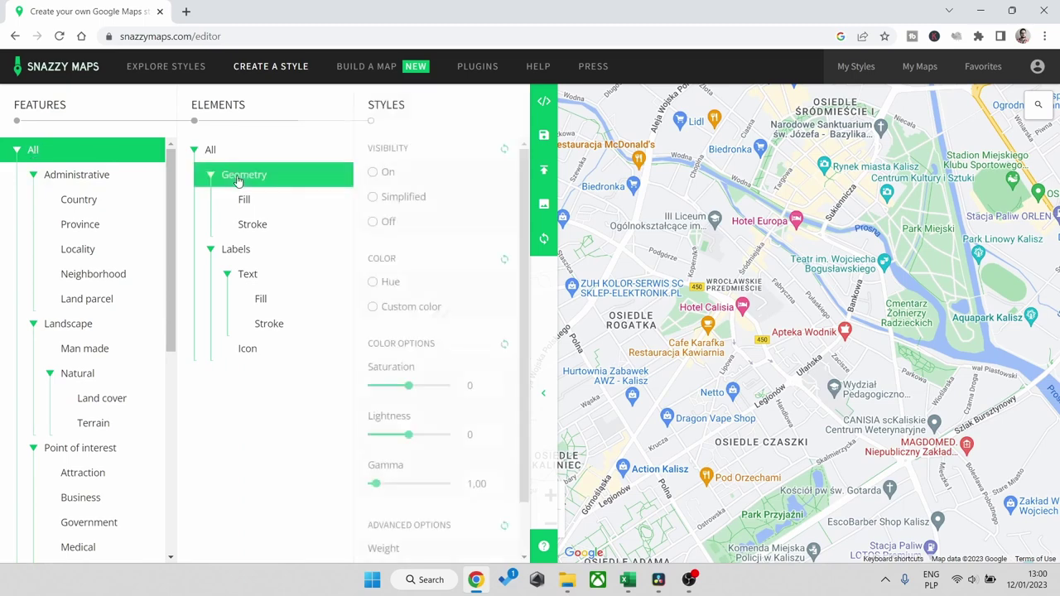
pyautogui.click(382, 225)
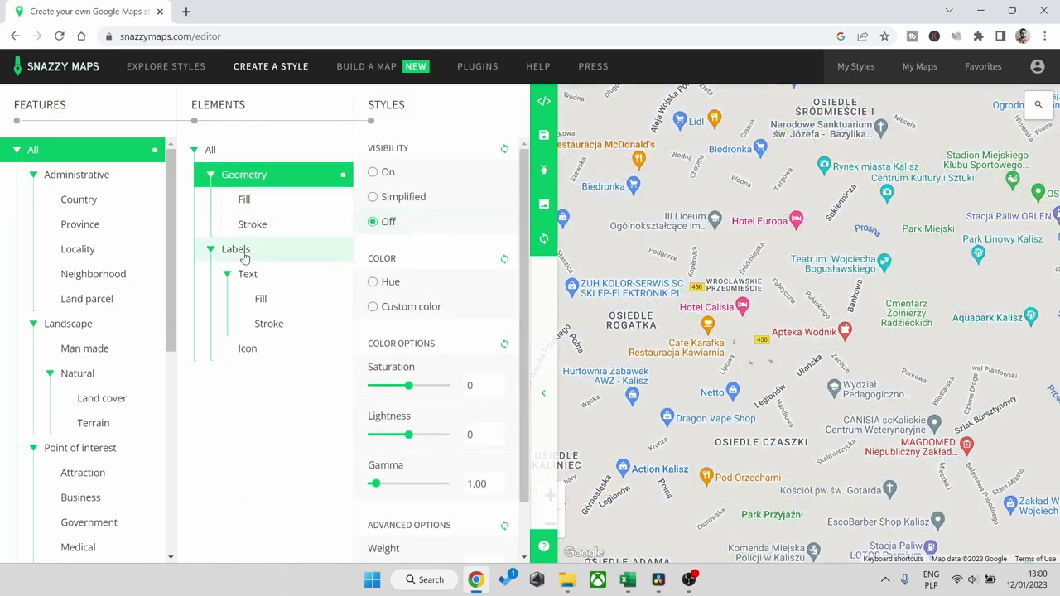
pyautogui.click(281, 255)
pyautogui.click(372, 222)
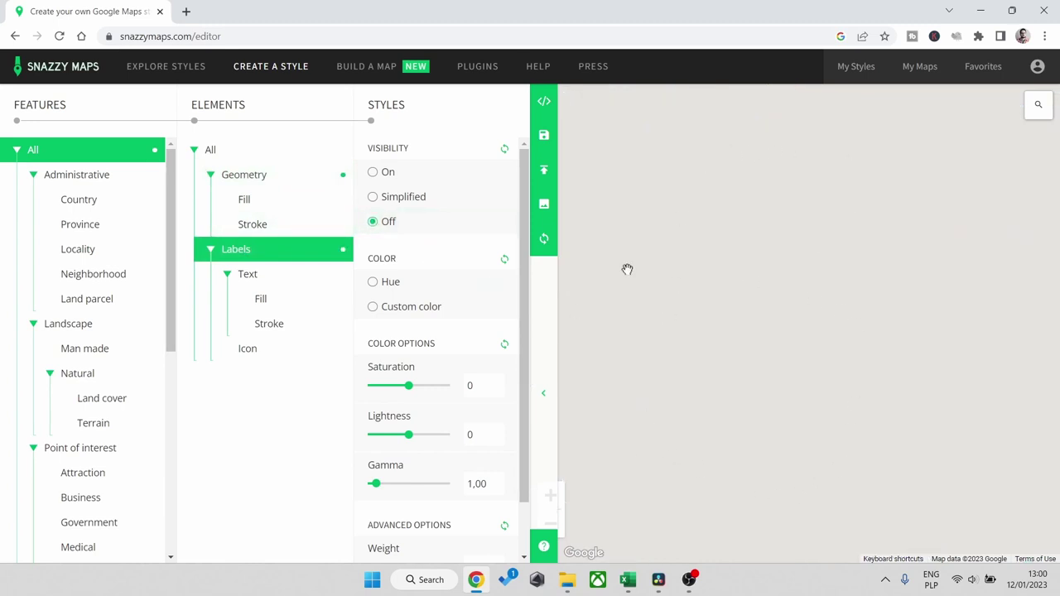
pyautogui.click(77, 375)
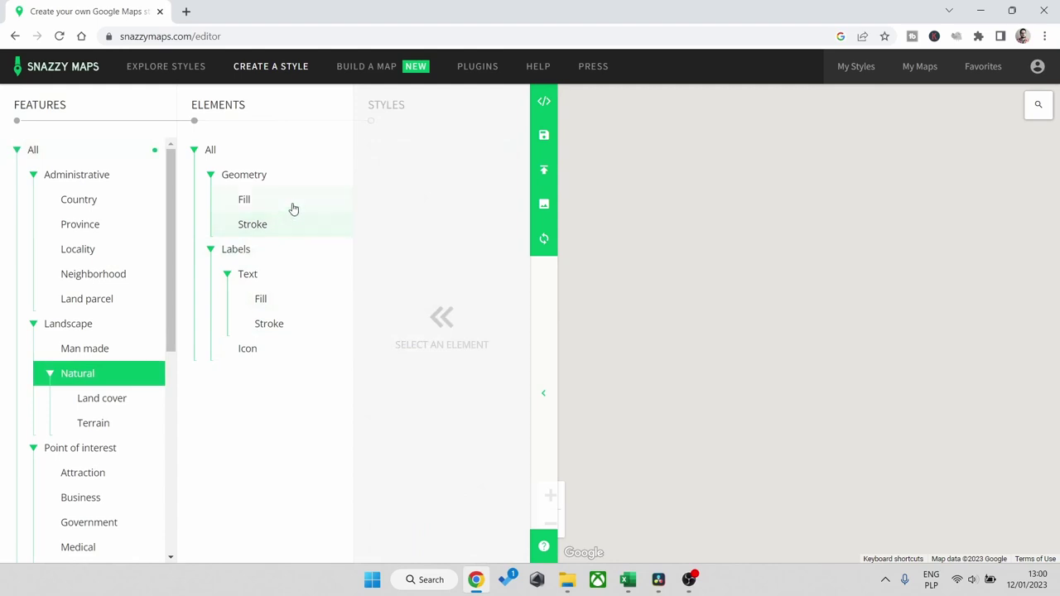
# Step: Turn Natural landscape geometry back on with a custom black colour
pyautogui.click(258, 178)
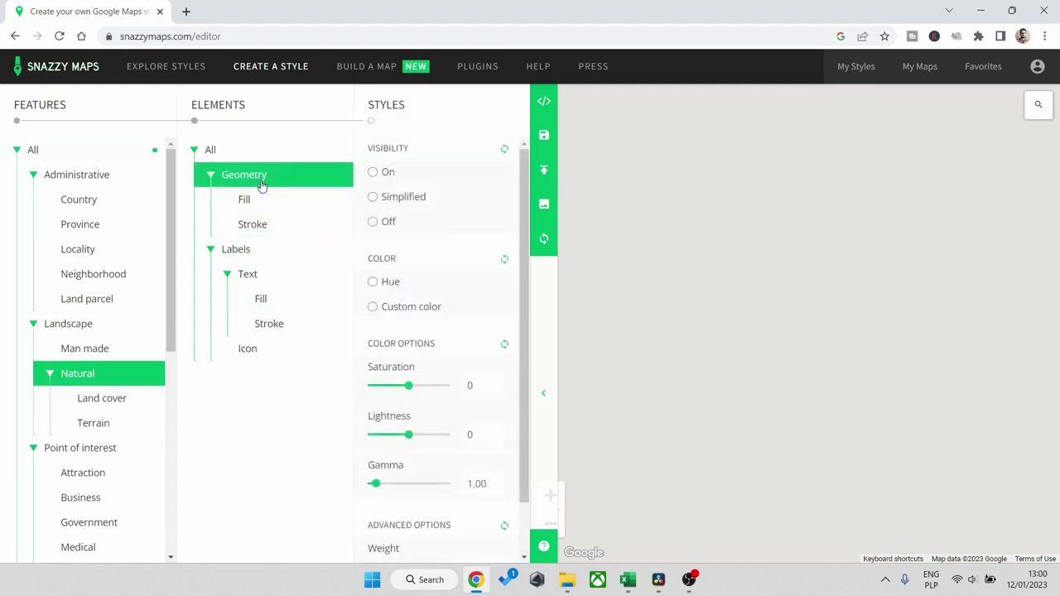
pyautogui.click(374, 176)
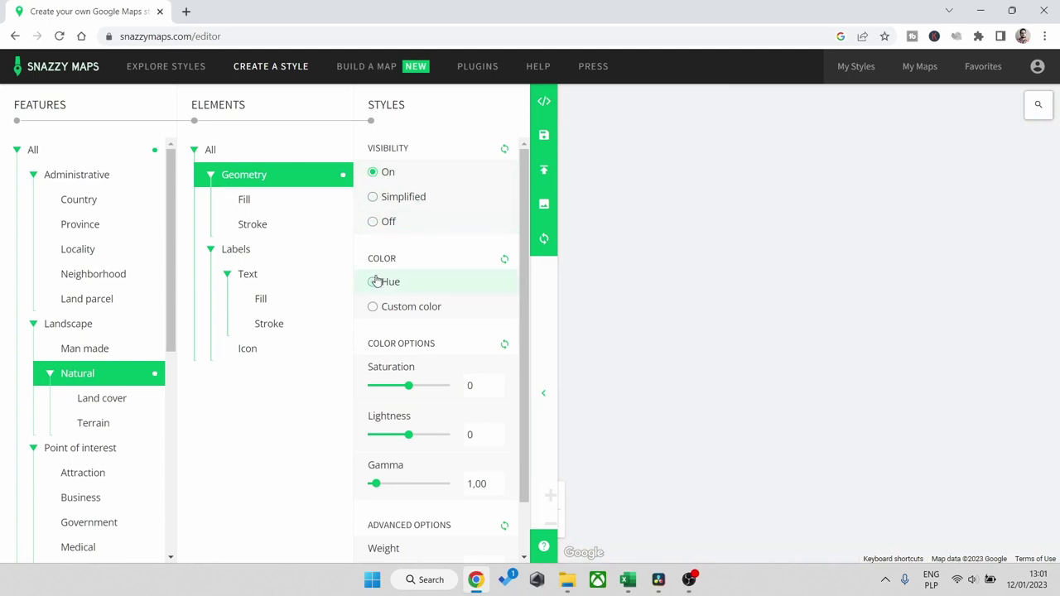
pyautogui.click(373, 308)
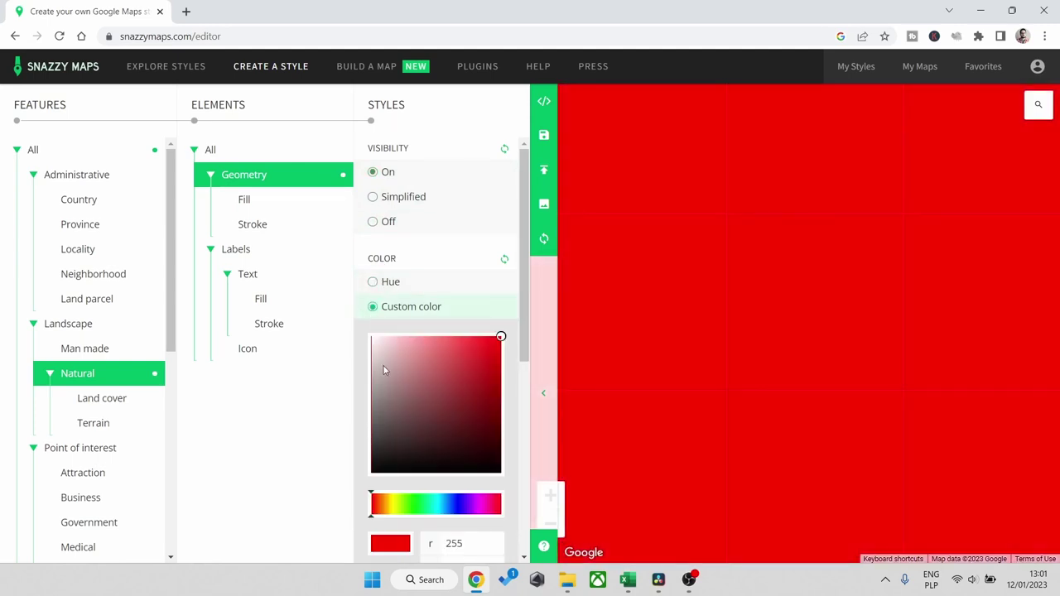
pyautogui.moveTo(386, 369)
pyautogui.mouseDown()
pyautogui.moveTo(388, 428)
pyautogui.moveTo(362, 508)
pyautogui.mouseUp()
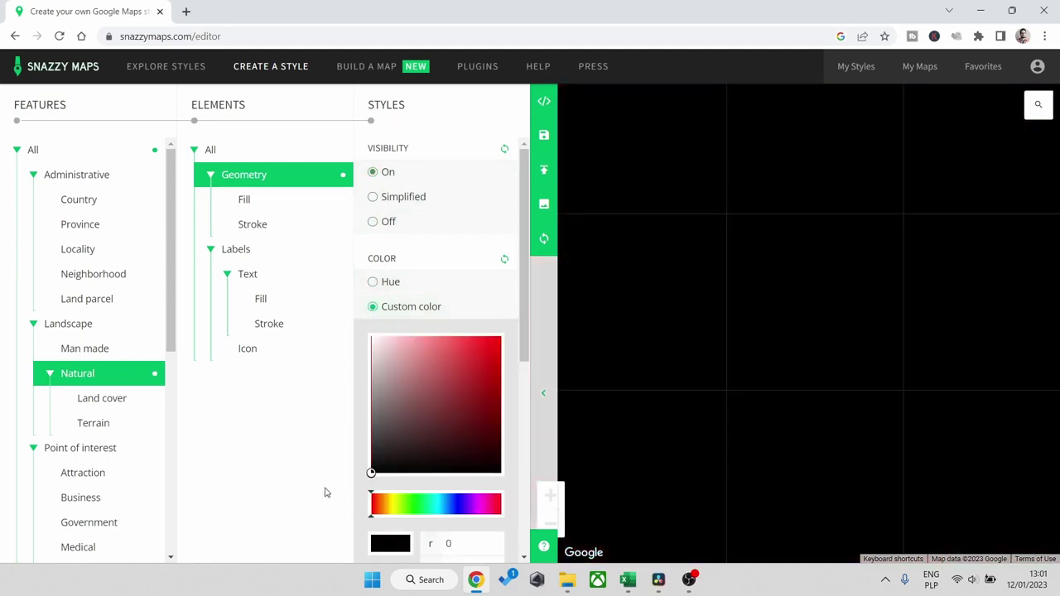
# Step: Show the Water geometry in a custom white colour
pyautogui.scroll(-3, 108, 452)
pyautogui.scroll(-3, 110, 453)
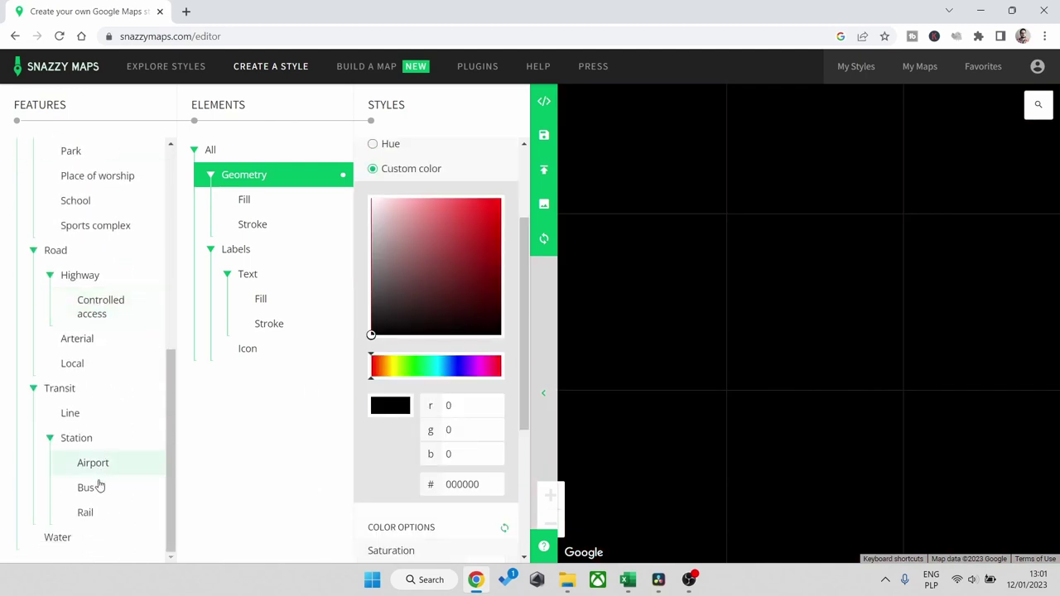
pyautogui.click(68, 538)
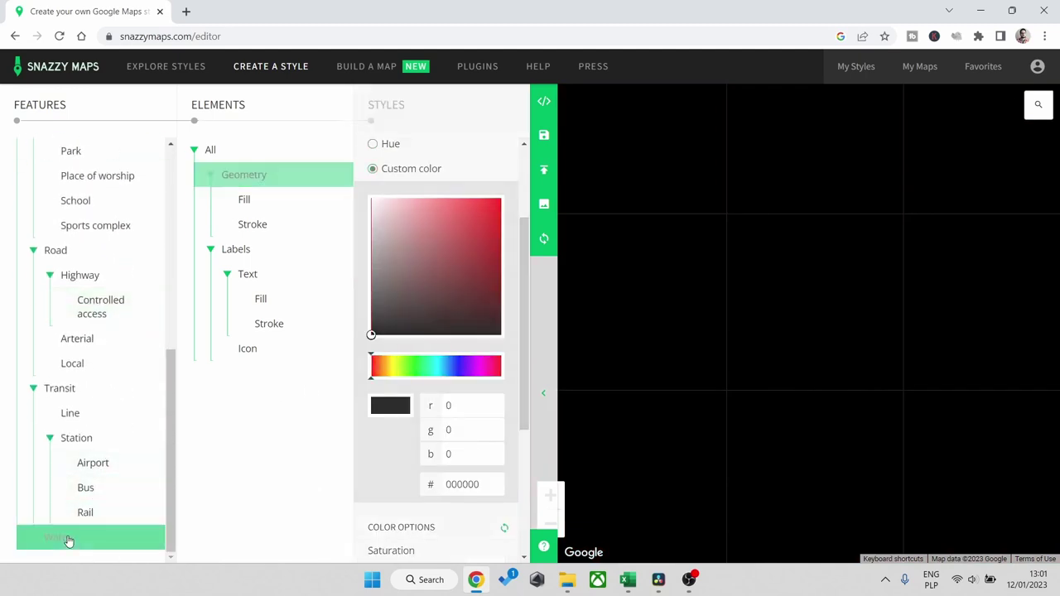
pyautogui.click(255, 176)
pyautogui.click(373, 172)
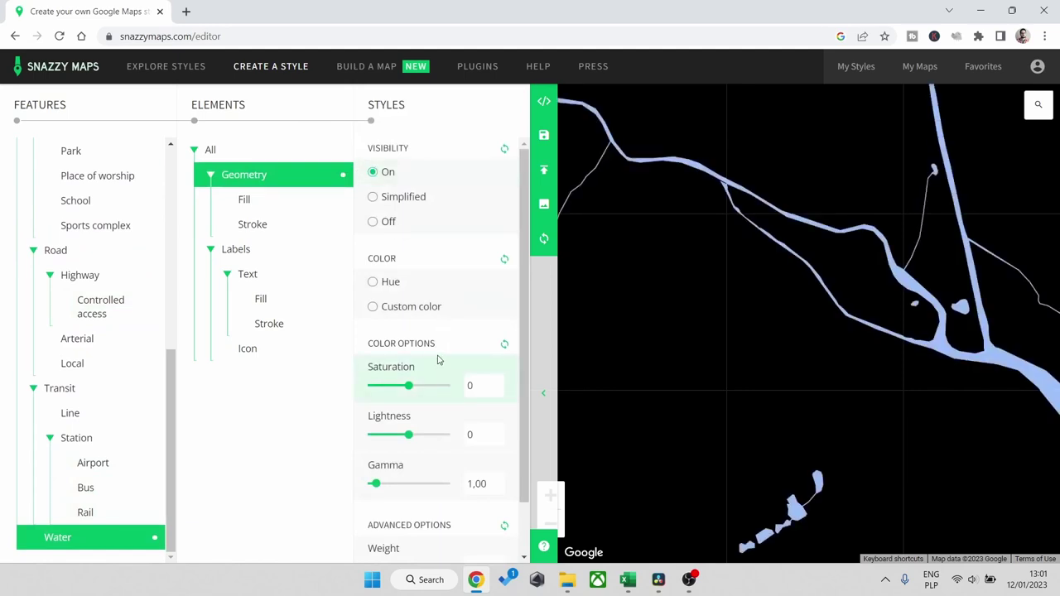
pyautogui.click(417, 310)
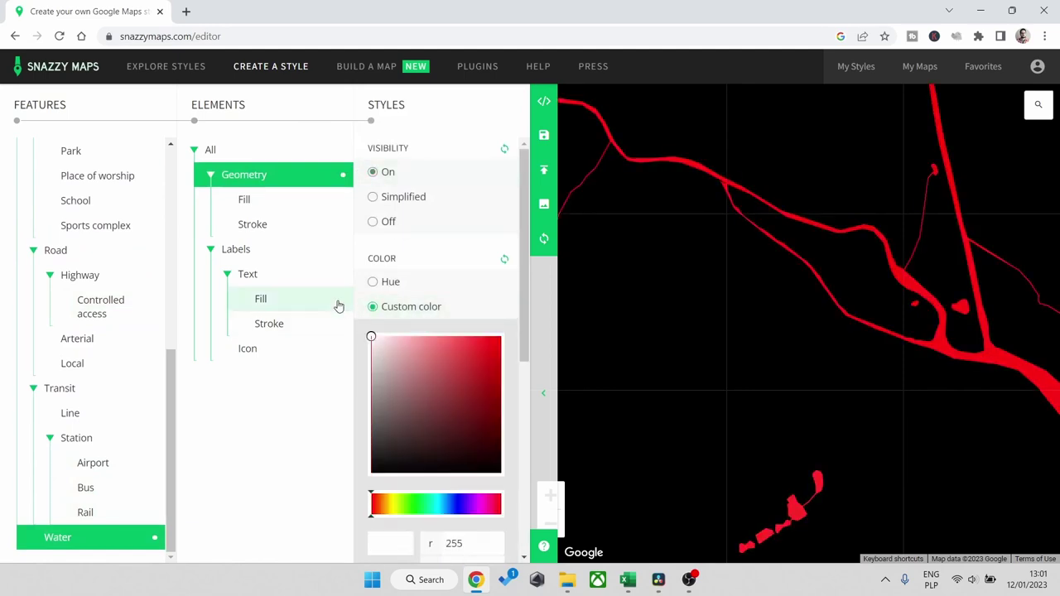
pyautogui.moveTo(918, 250); pyautogui.dragTo(926, 237)
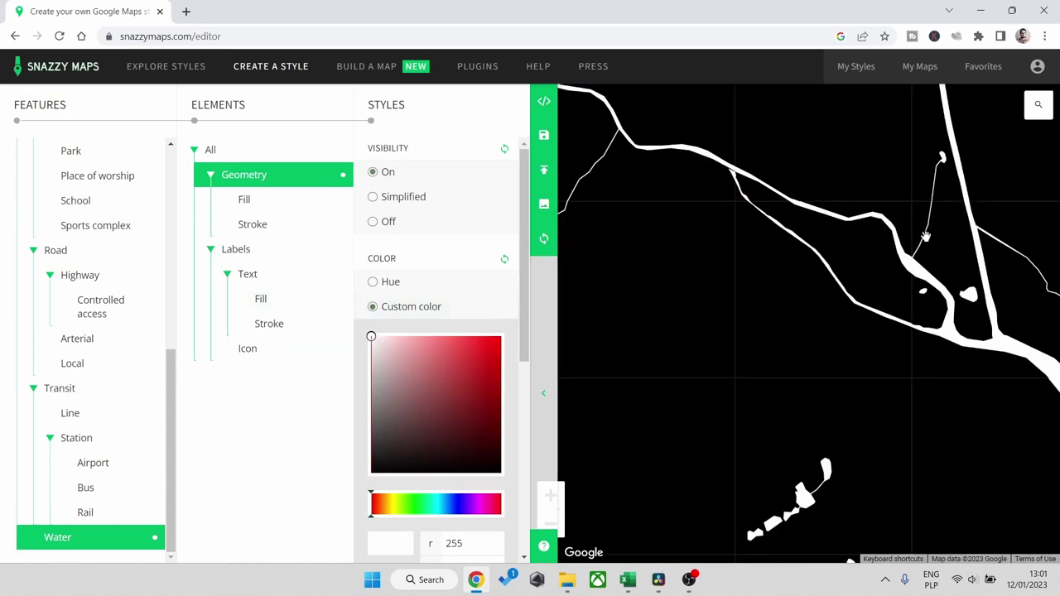
# Step: Set the map image download width and height to about 1000 px
pyautogui.click(547, 209)
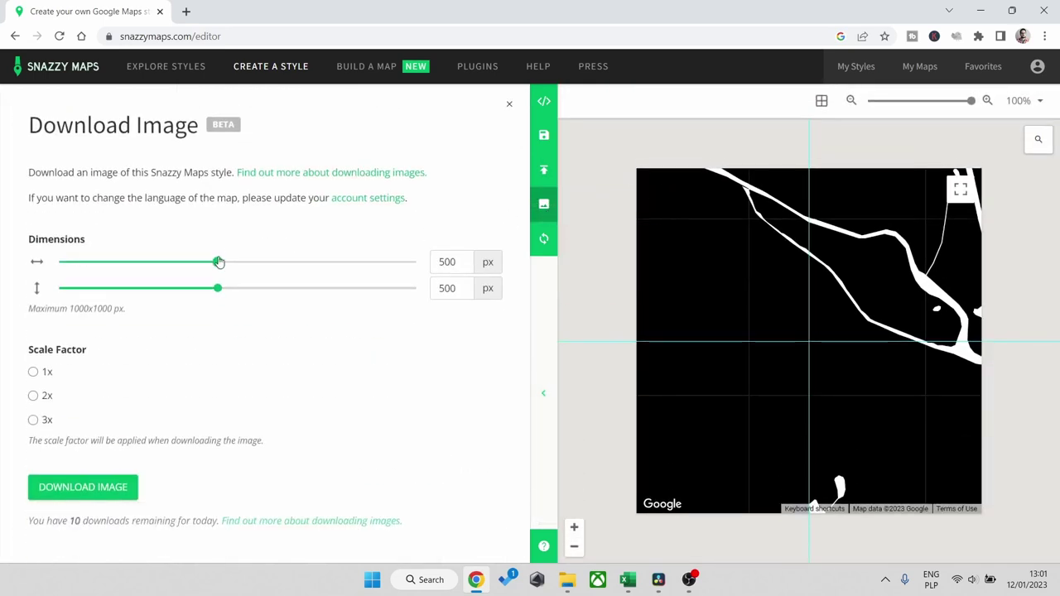
pyautogui.moveTo(218, 262); pyautogui.dragTo(425, 267)
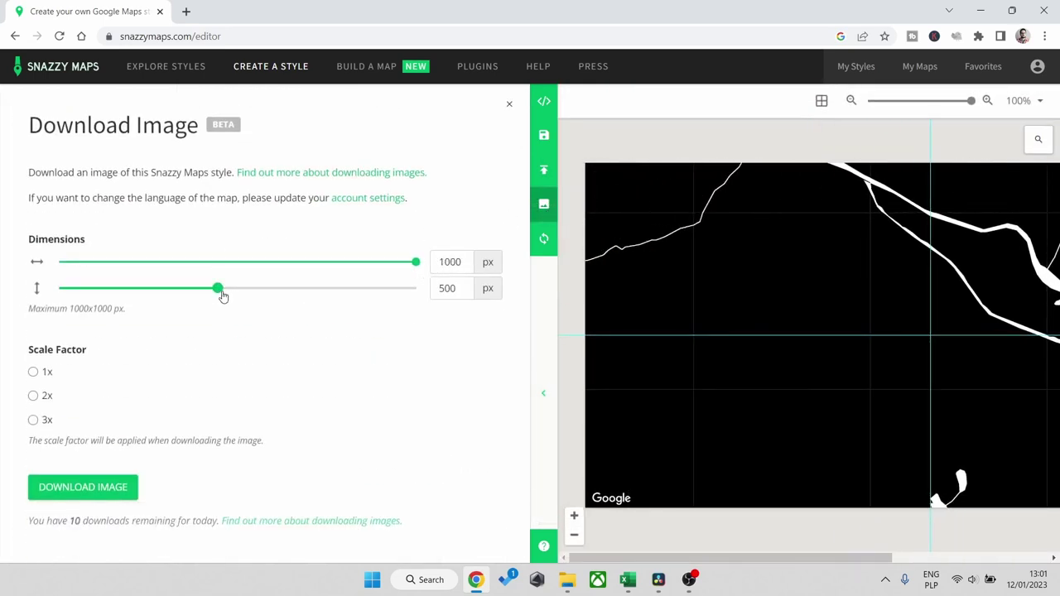
pyautogui.moveTo(218, 288); pyautogui.dragTo(481, 308)
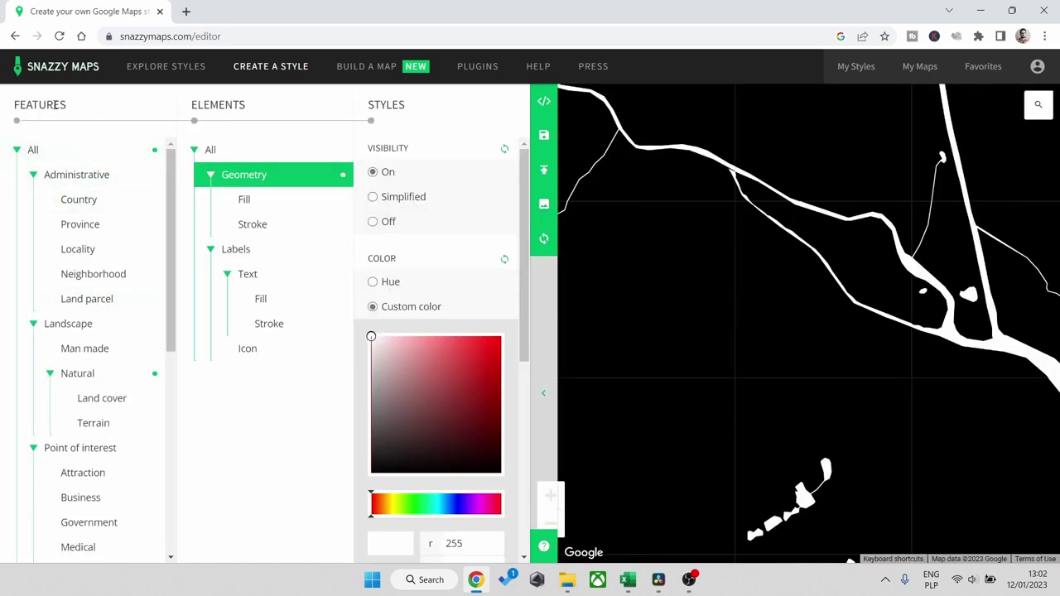
# Step: Show Road geometry in a custom black colour
pyautogui.scroll(-5, 88, 243)
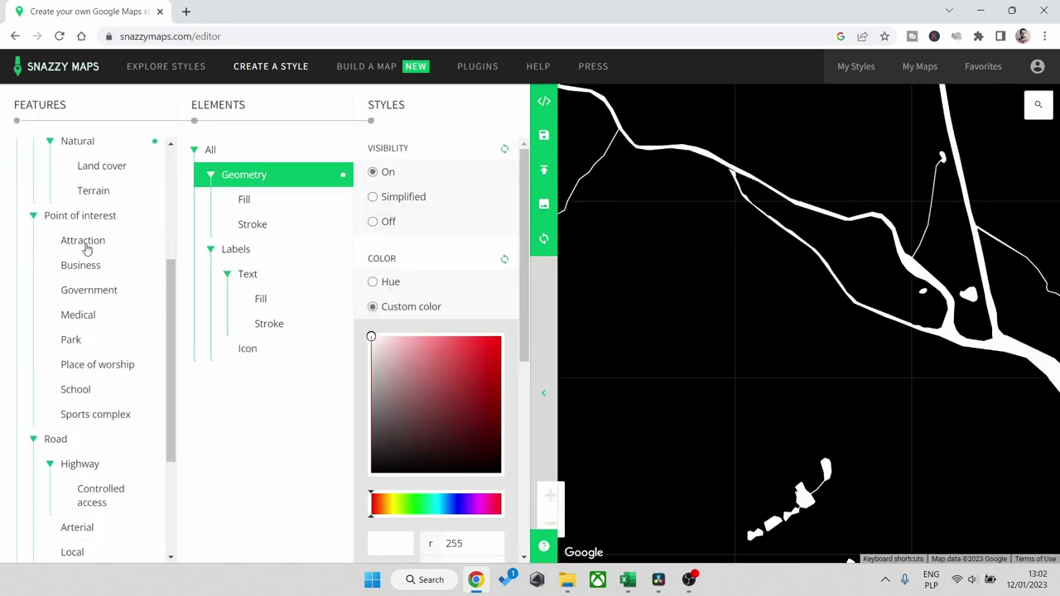
pyautogui.click(62, 327)
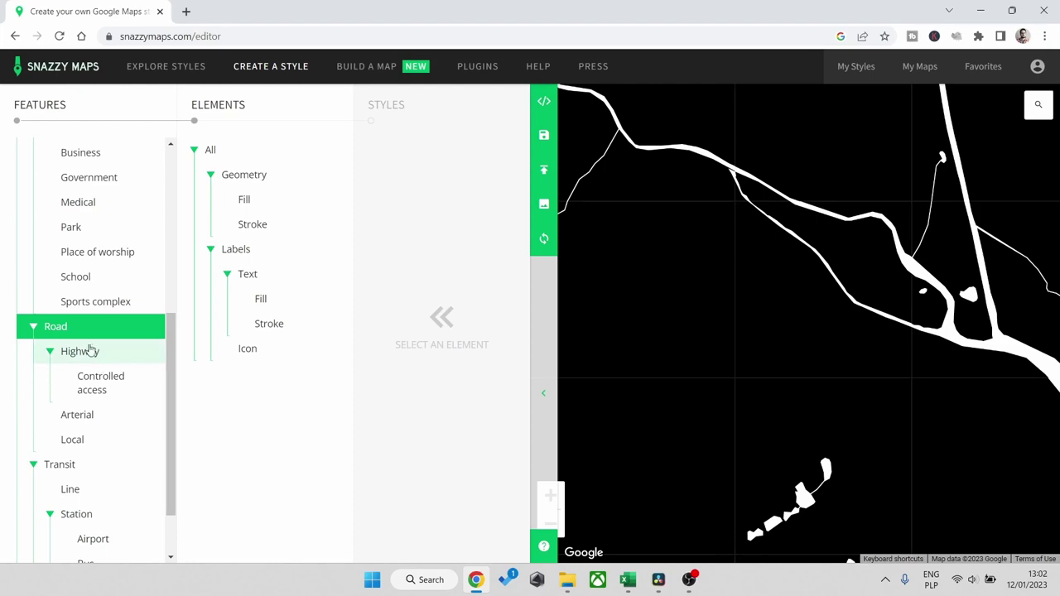
pyautogui.click(246, 177)
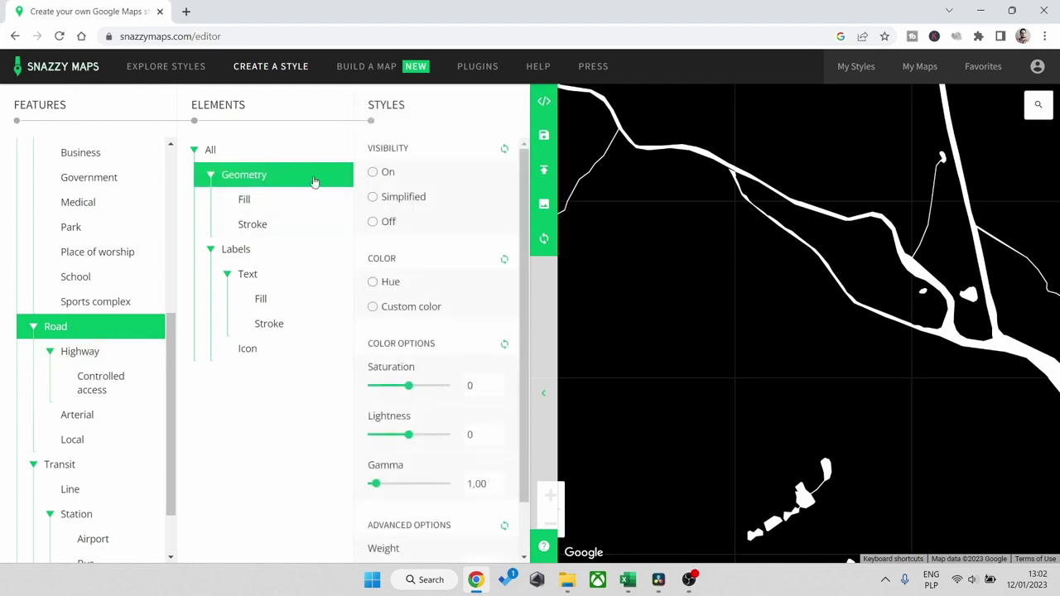
pyautogui.click(383, 173)
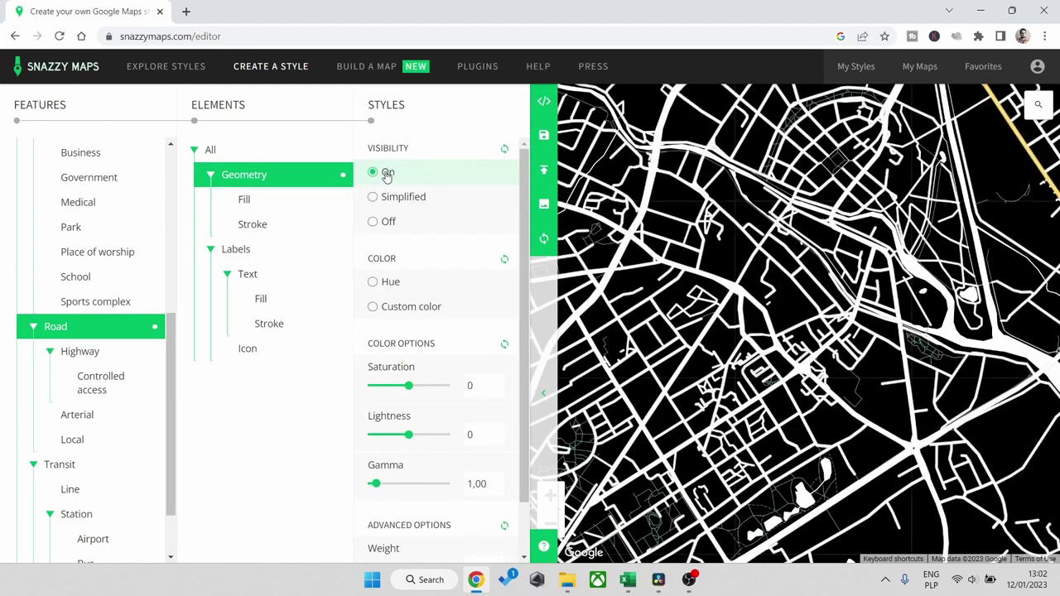
pyautogui.click(425, 308)
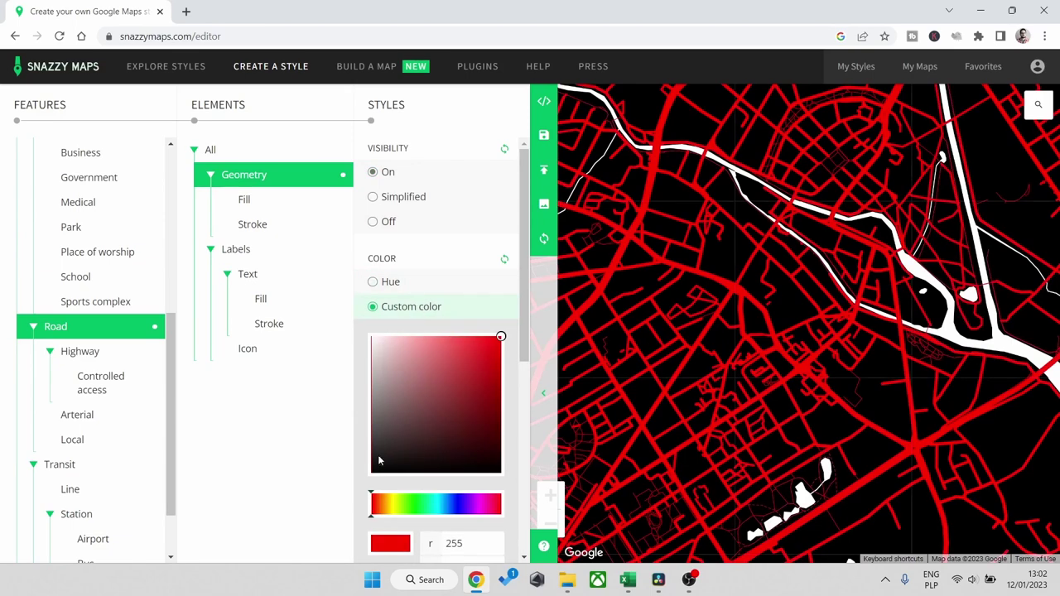
pyautogui.moveTo(379, 461); pyautogui.dragTo(332, 510)
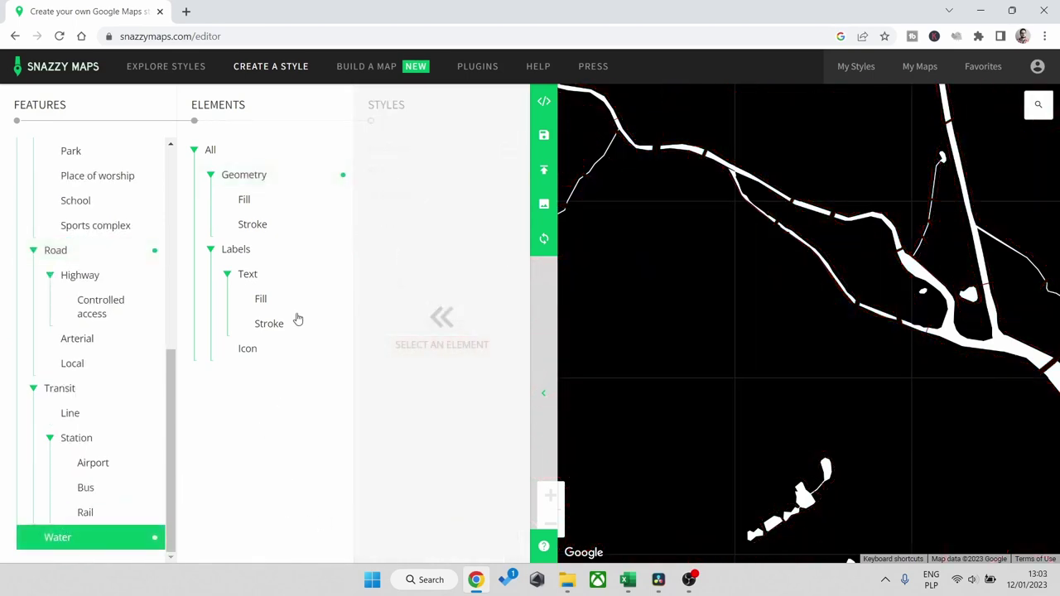
# Step: Hide the Water and Landscape > Natural geometry
pyautogui.click(263, 181)
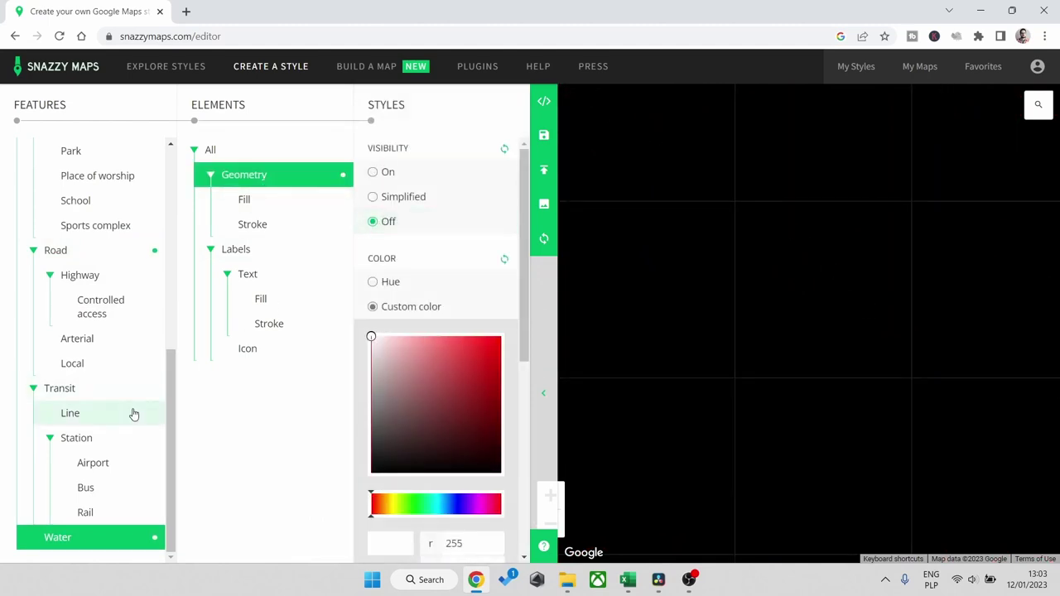
pyautogui.scroll(2, 94, 392)
pyautogui.scroll(4, 92, 396)
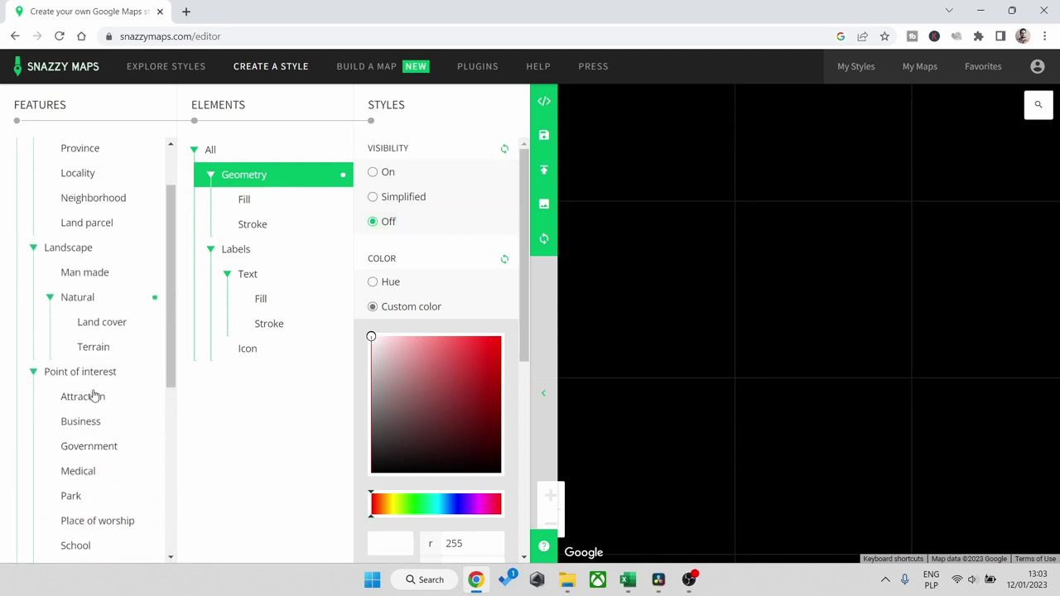
pyautogui.click(100, 253)
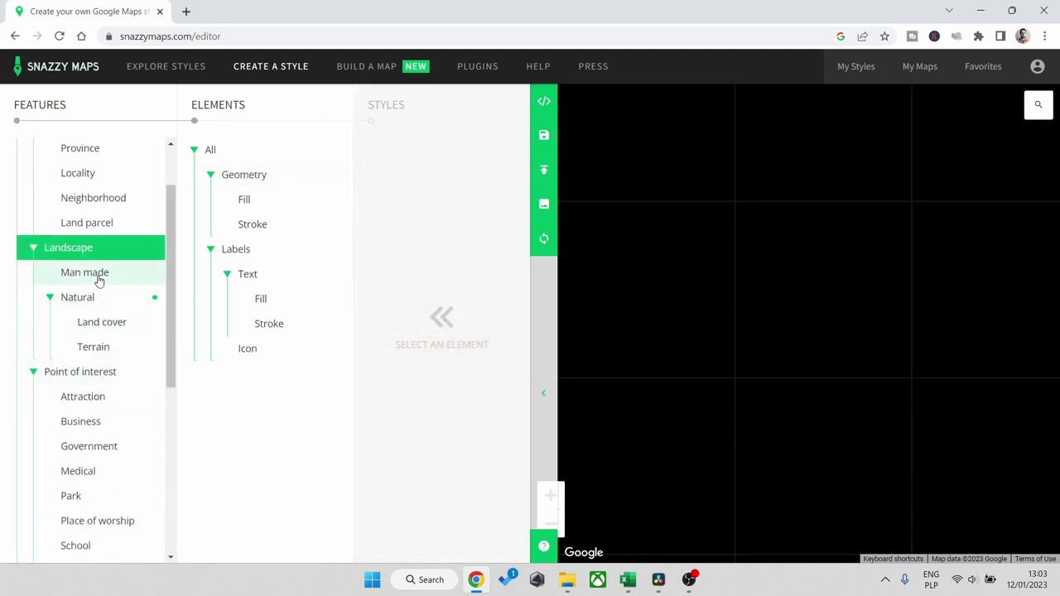
pyautogui.click(94, 296)
pyautogui.click(251, 176)
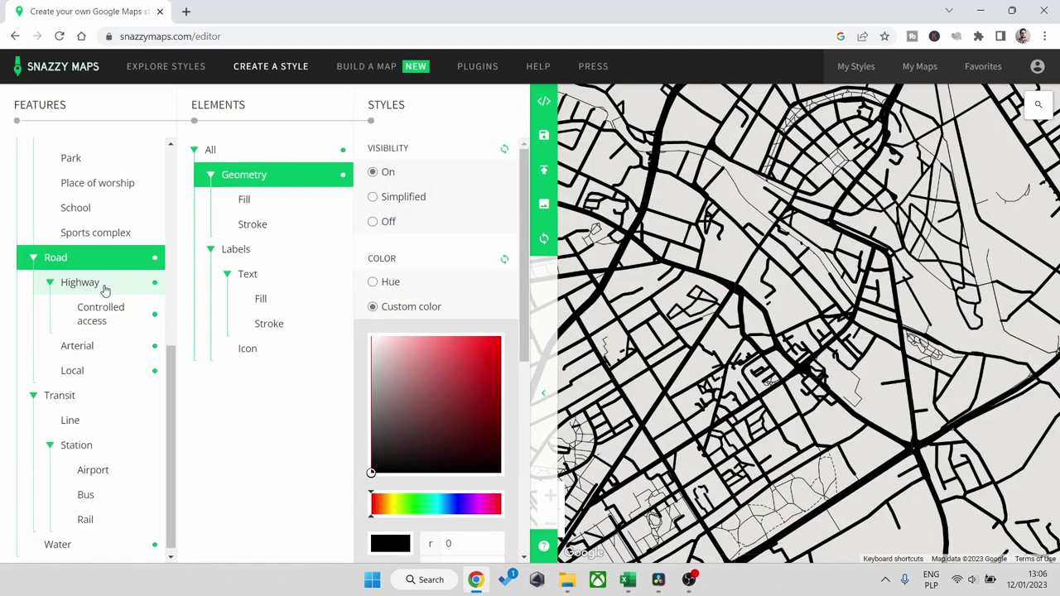
# Step: Switch off geometry visibility for Highway and Arterial roads
pyautogui.click(101, 283)
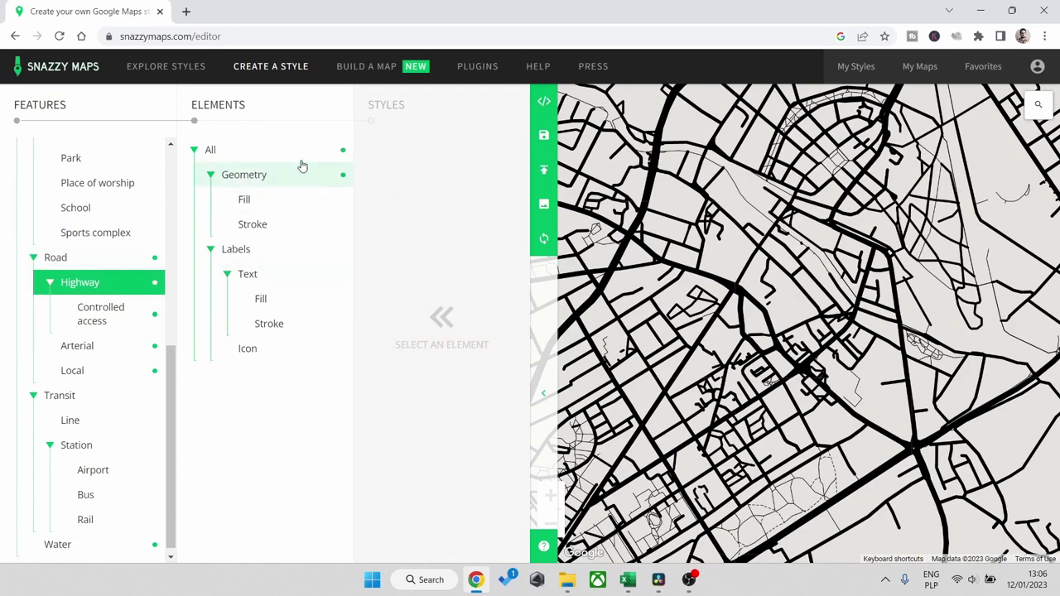
pyautogui.click(298, 154)
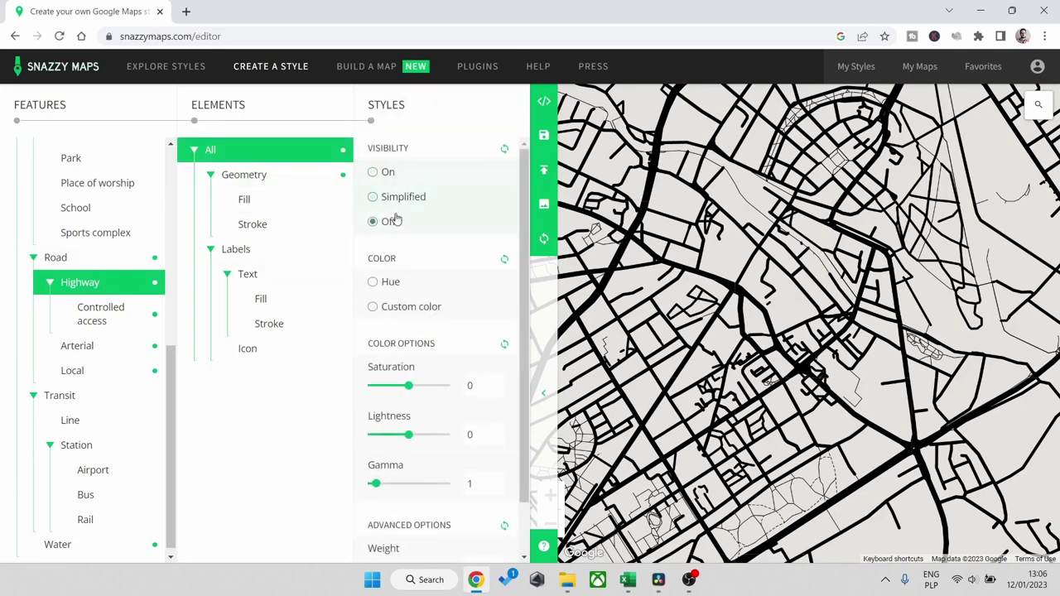
pyautogui.click(276, 174)
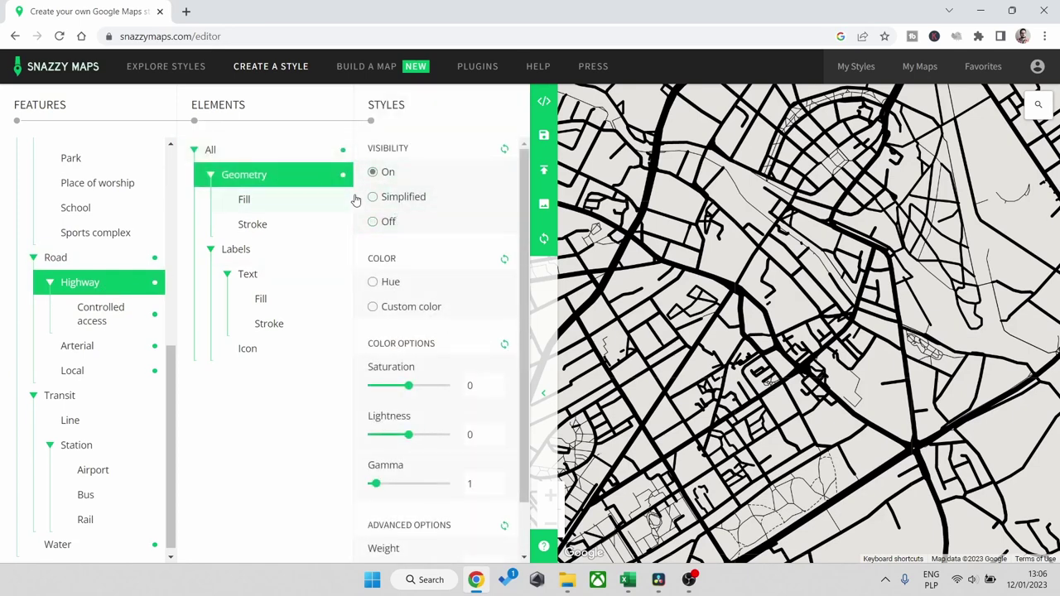
pyautogui.click(387, 223)
pyautogui.click(106, 350)
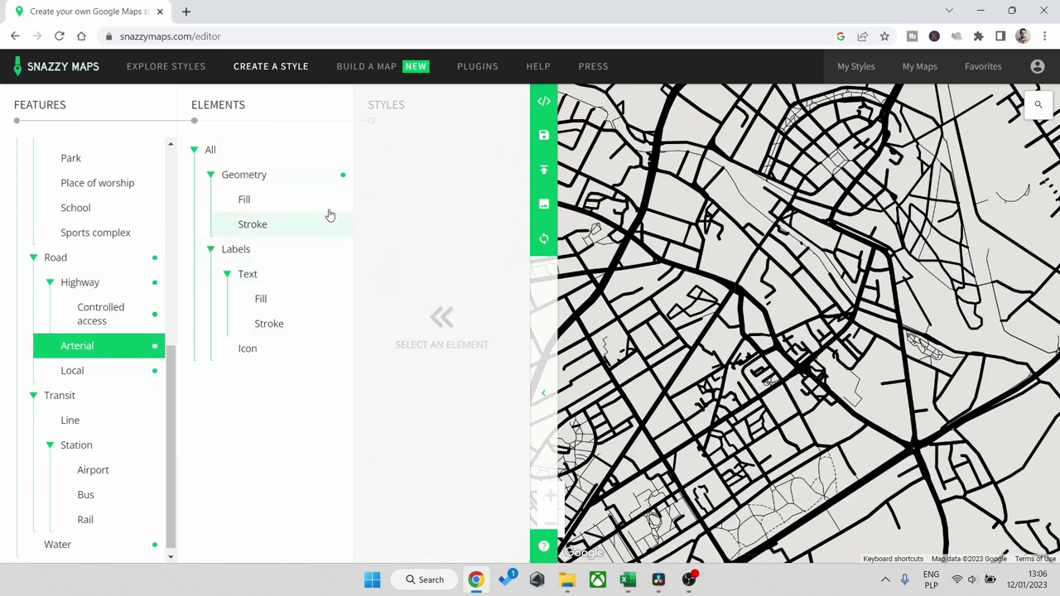
pyautogui.click(295, 177)
pyautogui.click(388, 224)
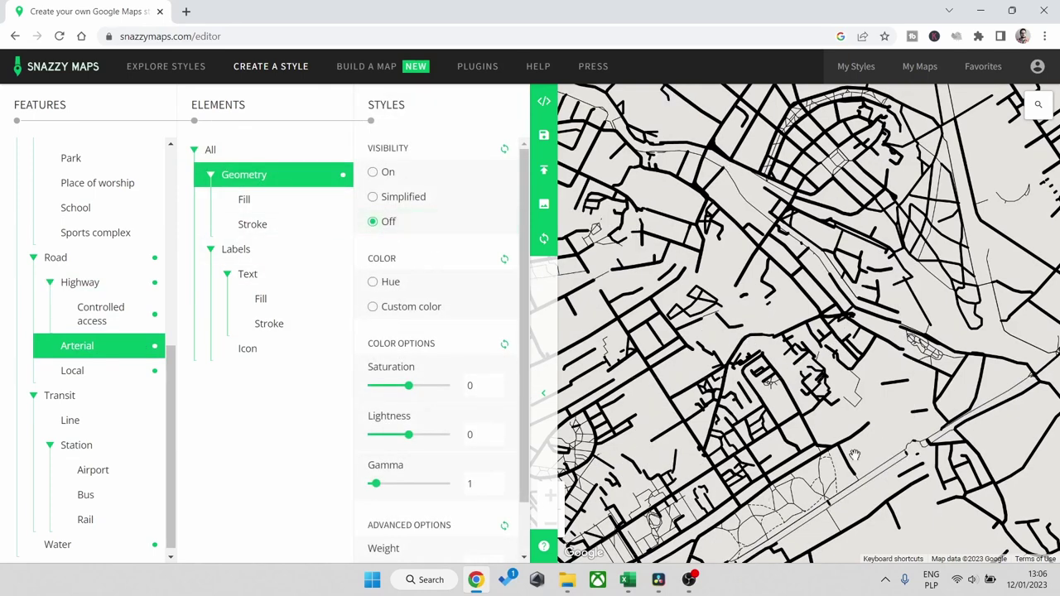
# Step: Download the local-streets map as a 1000 × 1000 px image at 3x
pyautogui.click(543, 204)
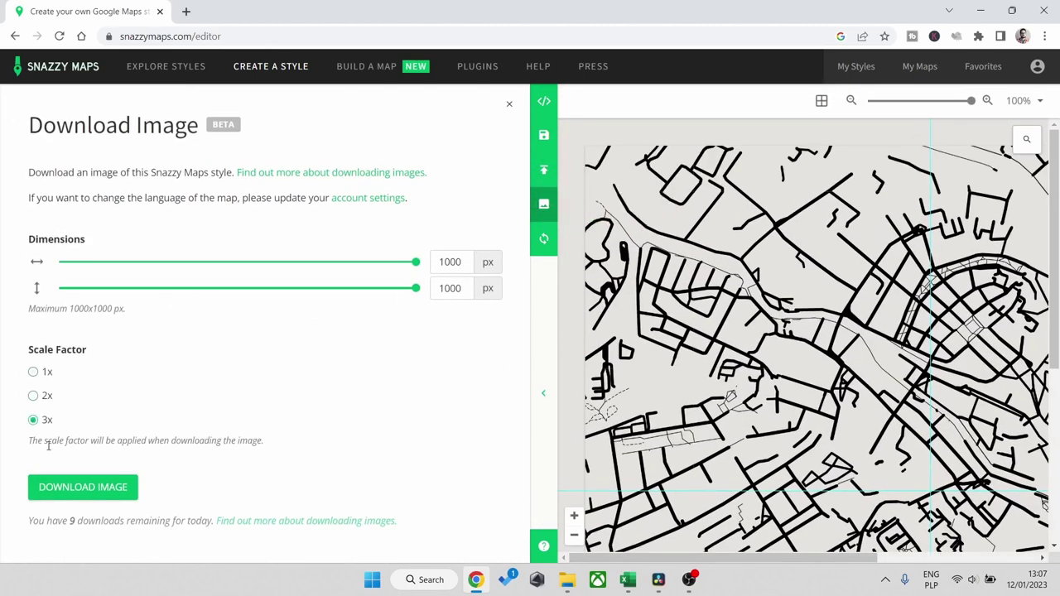
pyautogui.click(85, 489)
pyautogui.click(509, 103)
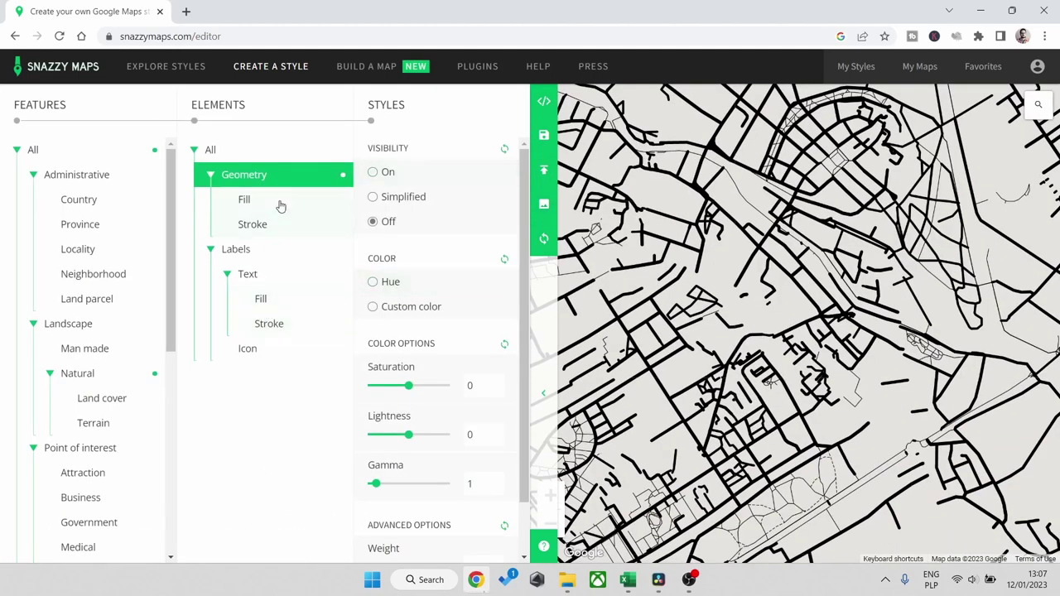
# Step: Switch off the Local road geometry
pyautogui.scroll(-2, 101, 274)
pyautogui.scroll(-5, 103, 273)
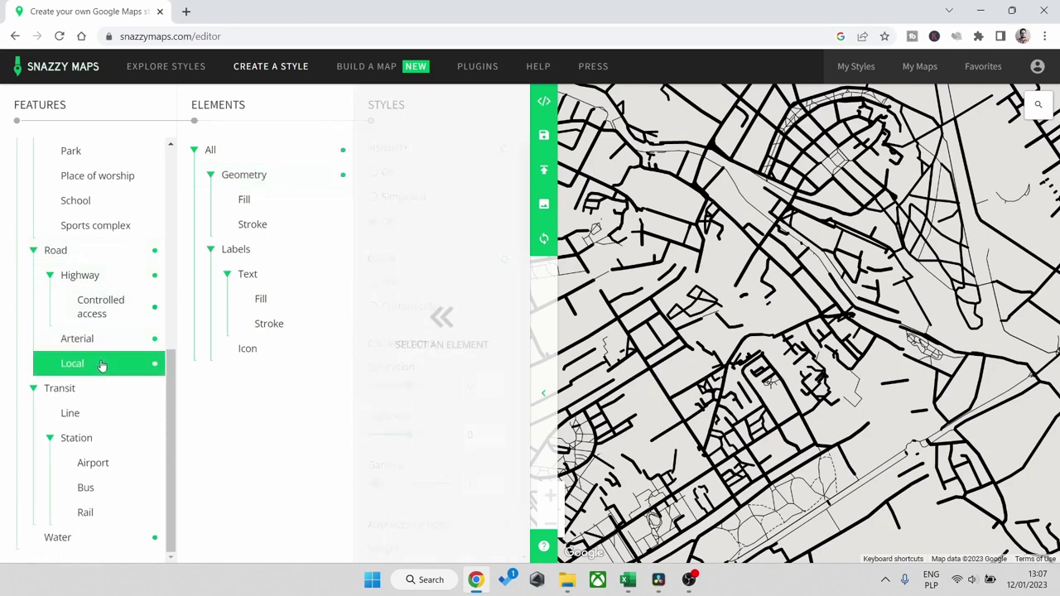
pyautogui.click(265, 174)
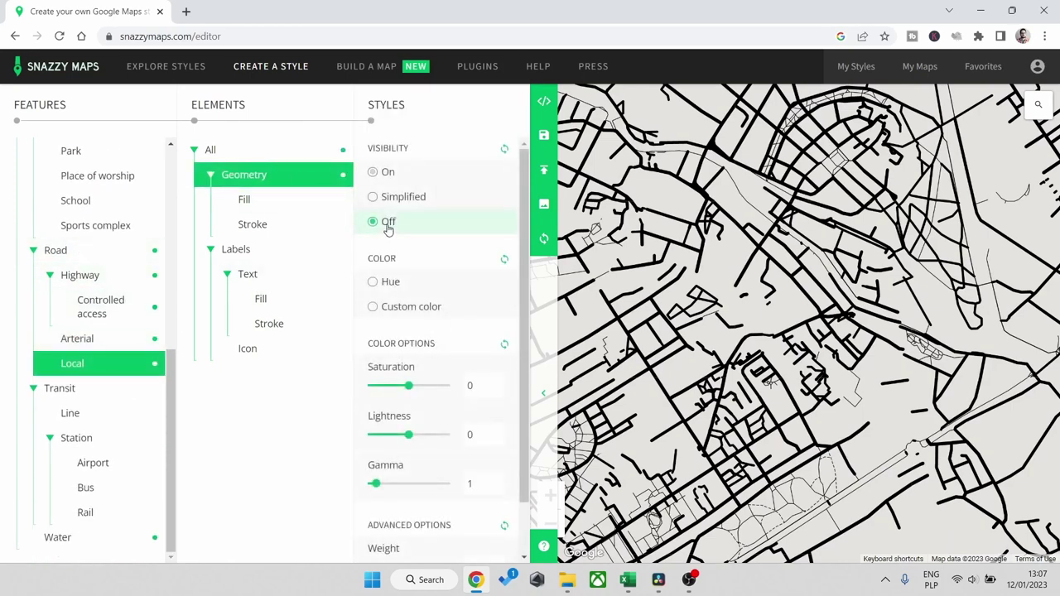
# Step: Turn Arterial and Highway geometry back on and download that map at 1000 × 1000 px, 3x
pyautogui.click(131, 346)
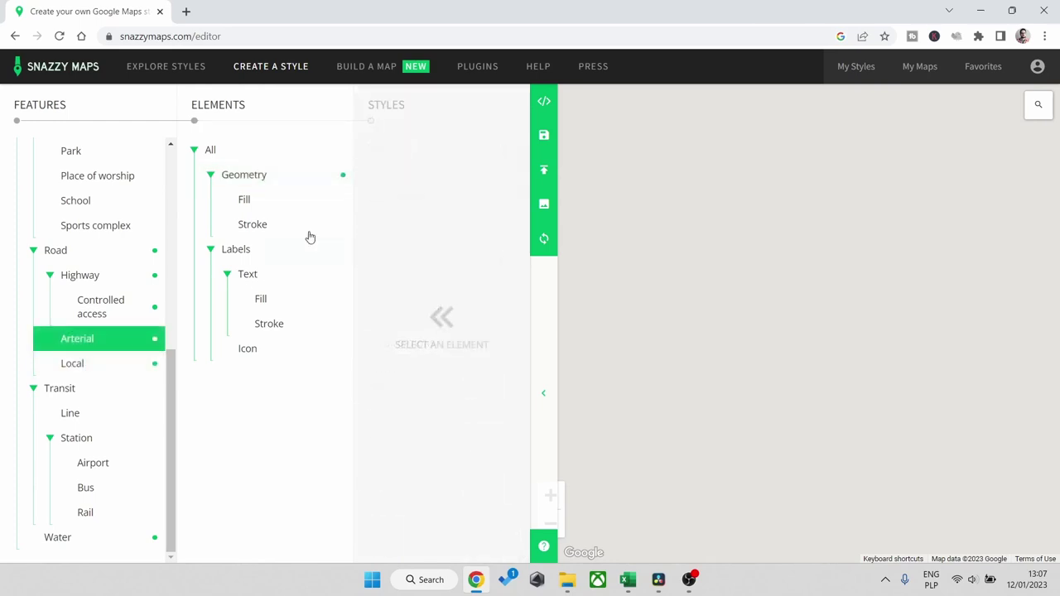
pyautogui.click(336, 176)
pyautogui.click(373, 173)
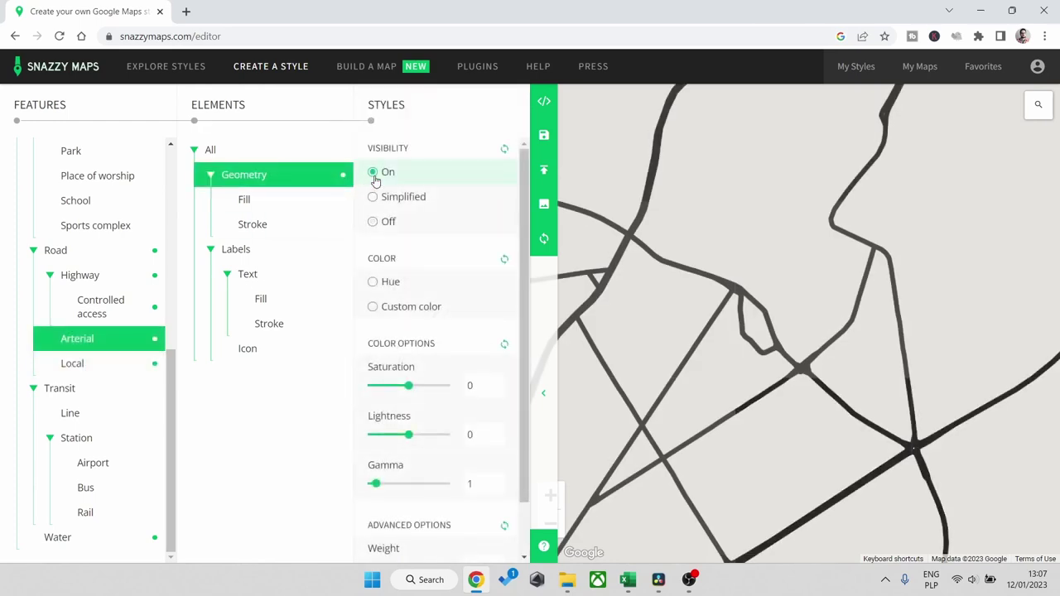
pyautogui.click(122, 282)
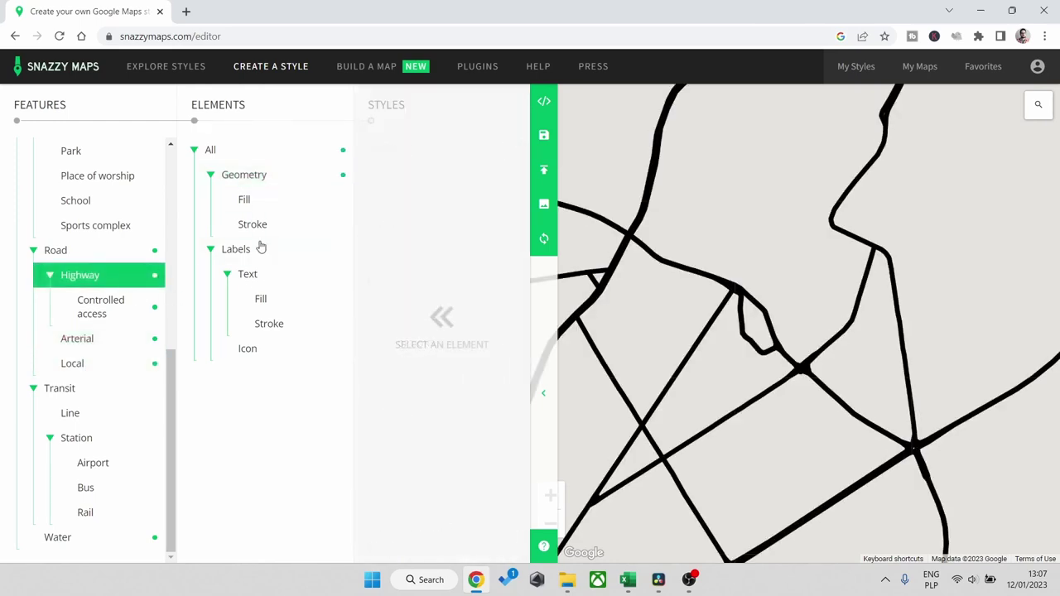
pyautogui.click(303, 178)
pyautogui.click(387, 174)
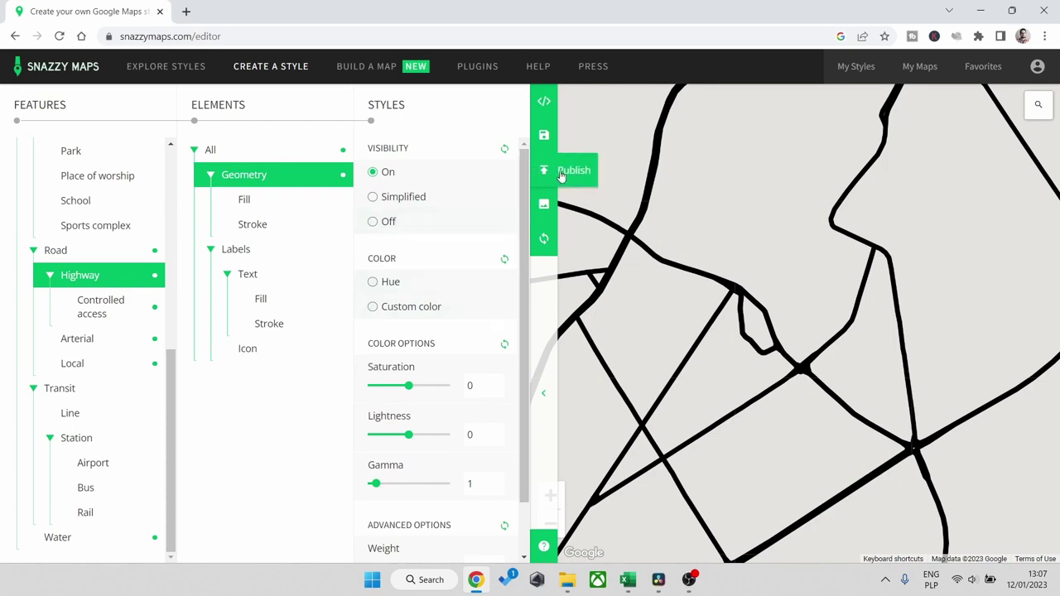
pyautogui.click(543, 203)
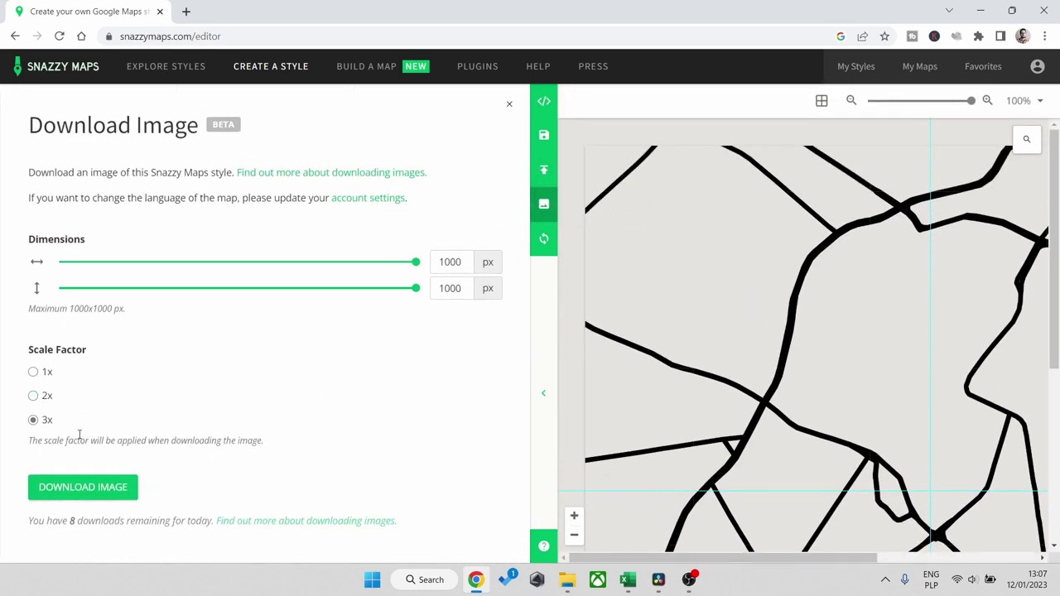
pyautogui.click(120, 490)
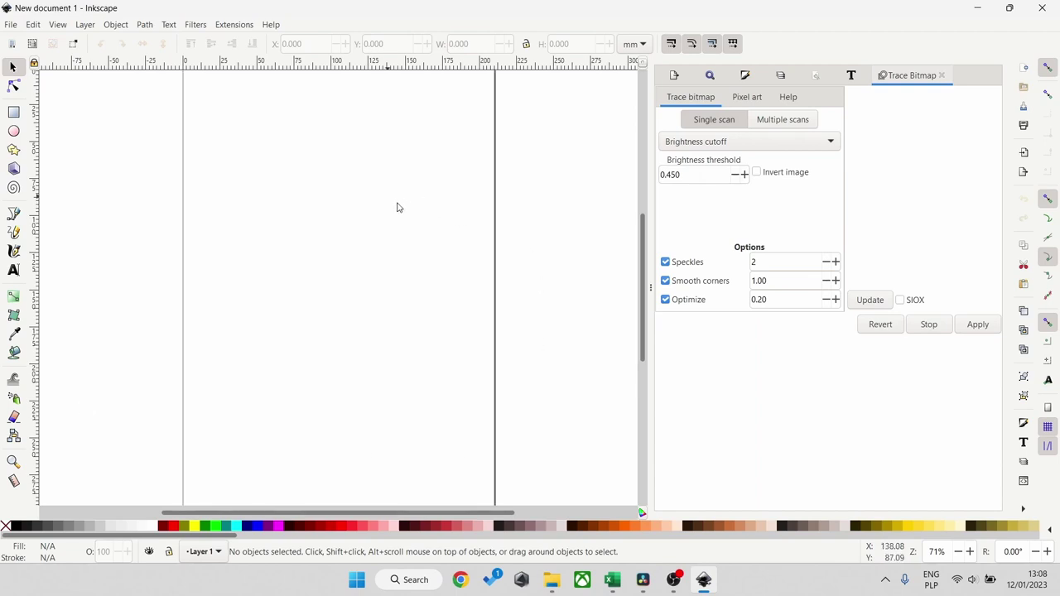
# Step: In Document Properties, set the page Width and Height to 410 mm
pyautogui.click(33, 25)
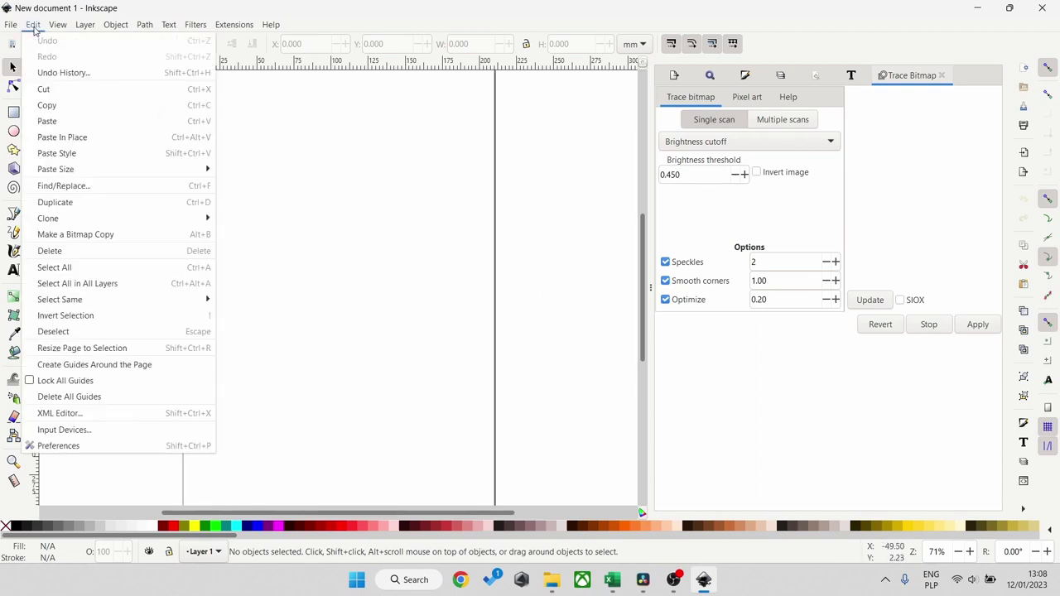
pyautogui.click(33, 25)
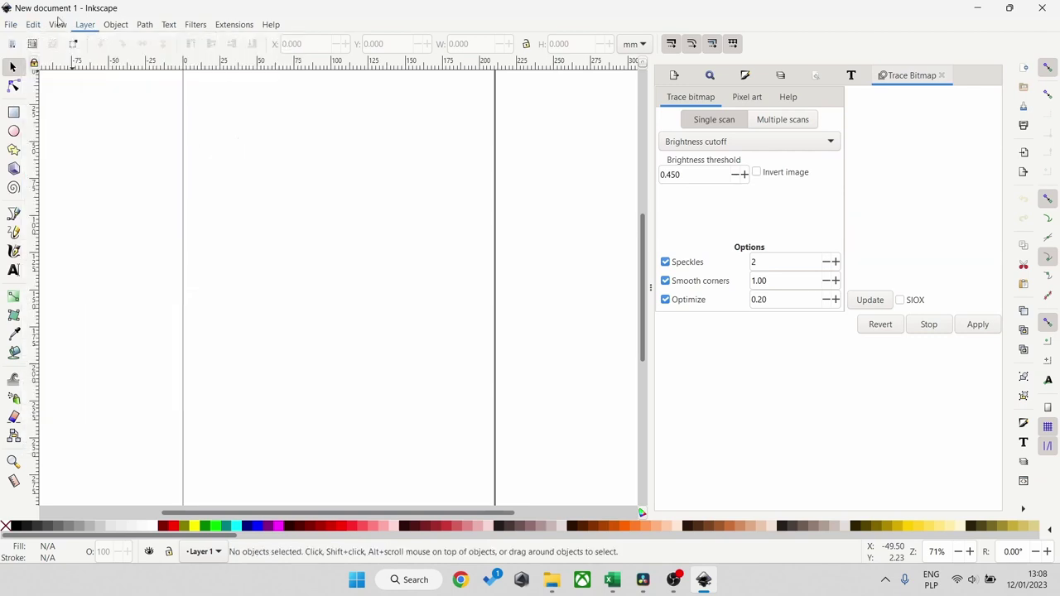
pyautogui.click(11, 24)
pyautogui.click(55, 252)
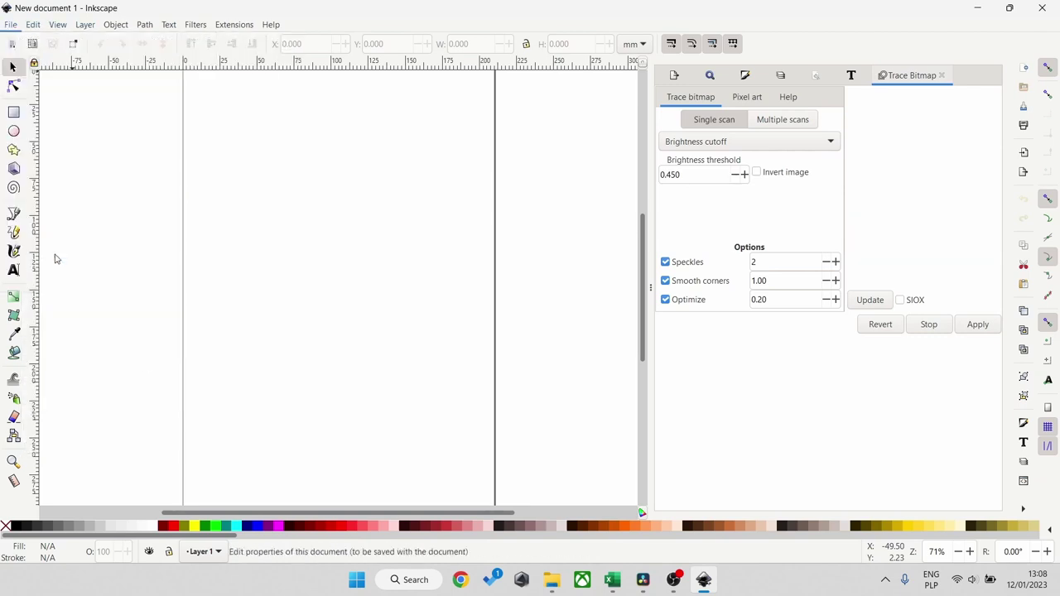
pyautogui.moveTo(730, 340); pyautogui.dragTo(649, 341)
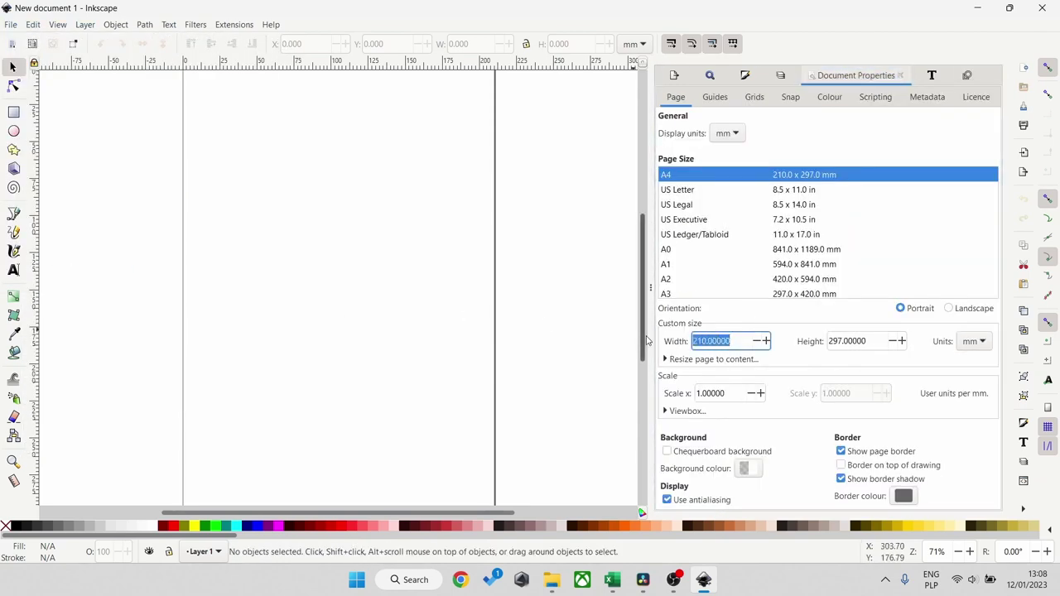
pyautogui.write('410')
pyautogui.moveTo(868, 342); pyautogui.dragTo(835, 342)
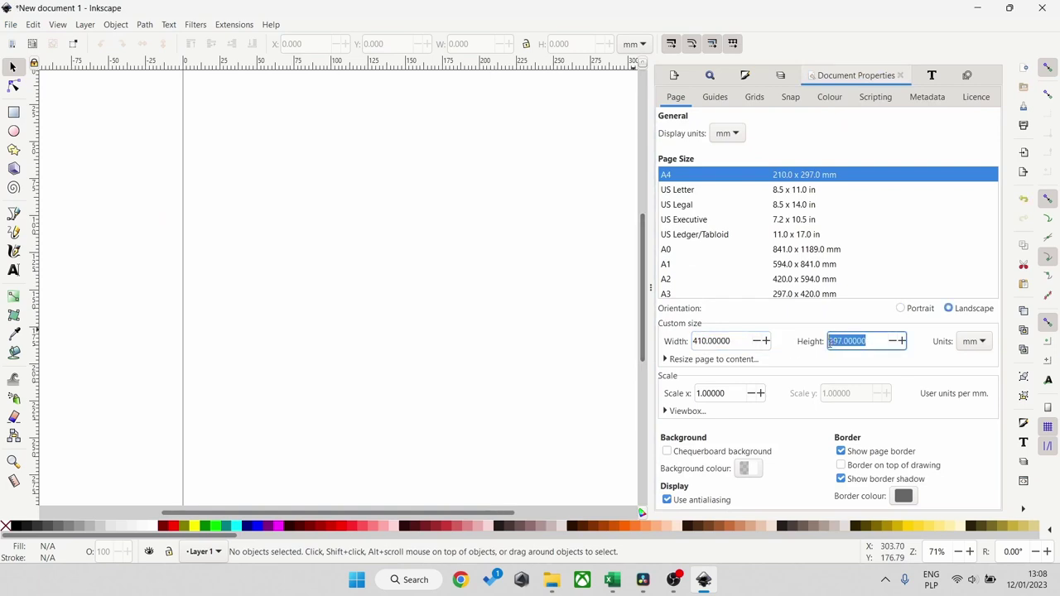
pyautogui.write('410')
pyautogui.press('Return')
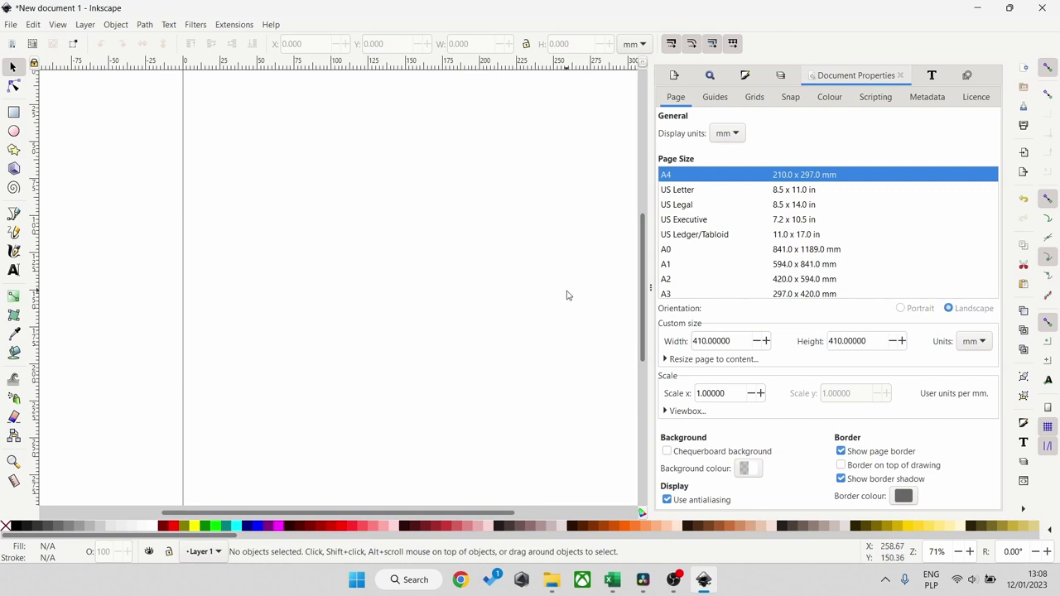
pyautogui.keyDown('ctrl'); pyautogui.scroll(-2, 567, 296); pyautogui.keyUp('ctrl')
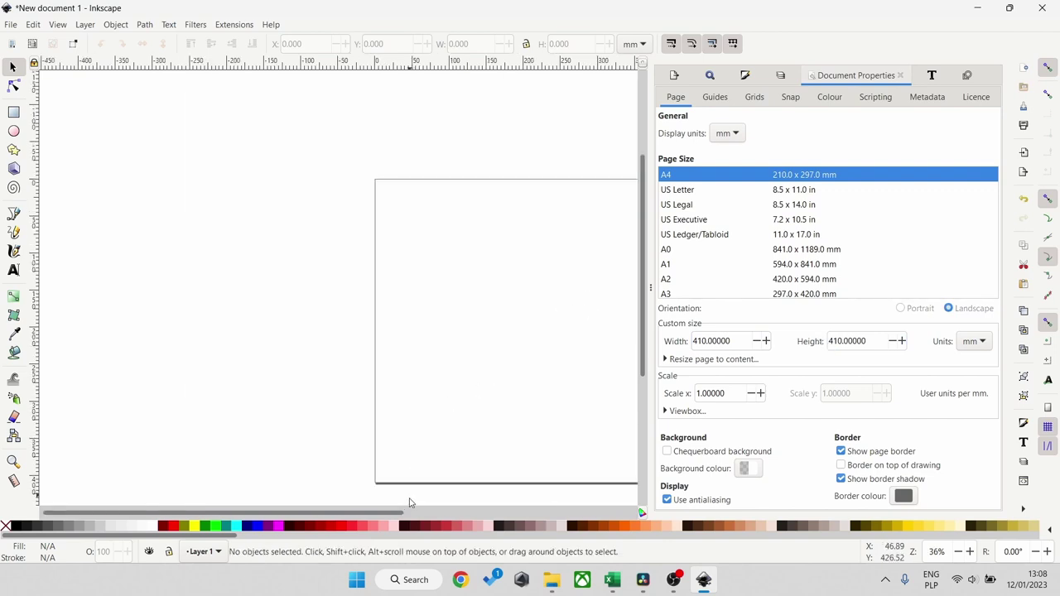
# Step: Embed the Kalisz Land and rivers PNG as a 3000 × 3000 image, 793.75 mm square
pyautogui.moveTo(397, 517); pyautogui.dragTo(502, 517)
pyautogui.click(551, 579)
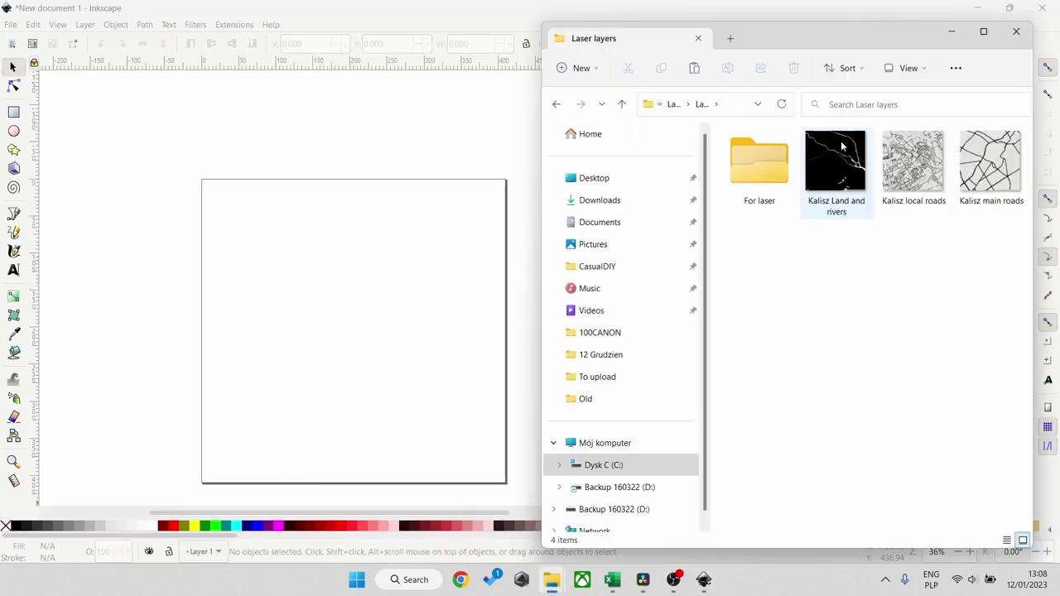
pyautogui.moveTo(836, 162); pyautogui.dragTo(378, 241)
pyautogui.moveTo(349, 287); pyautogui.dragTo(347, 289)
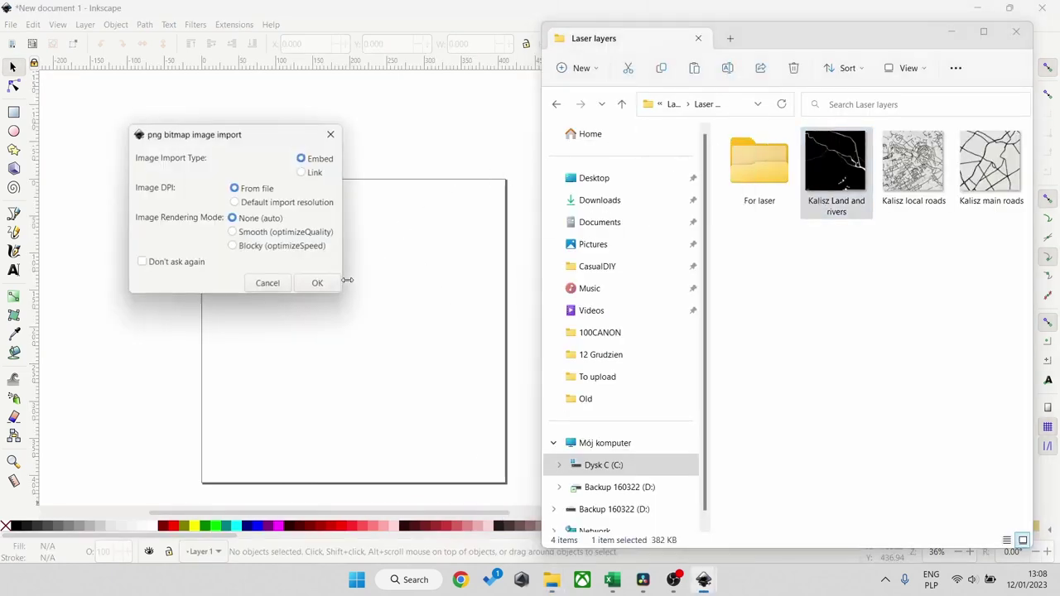
pyautogui.click(317, 282)
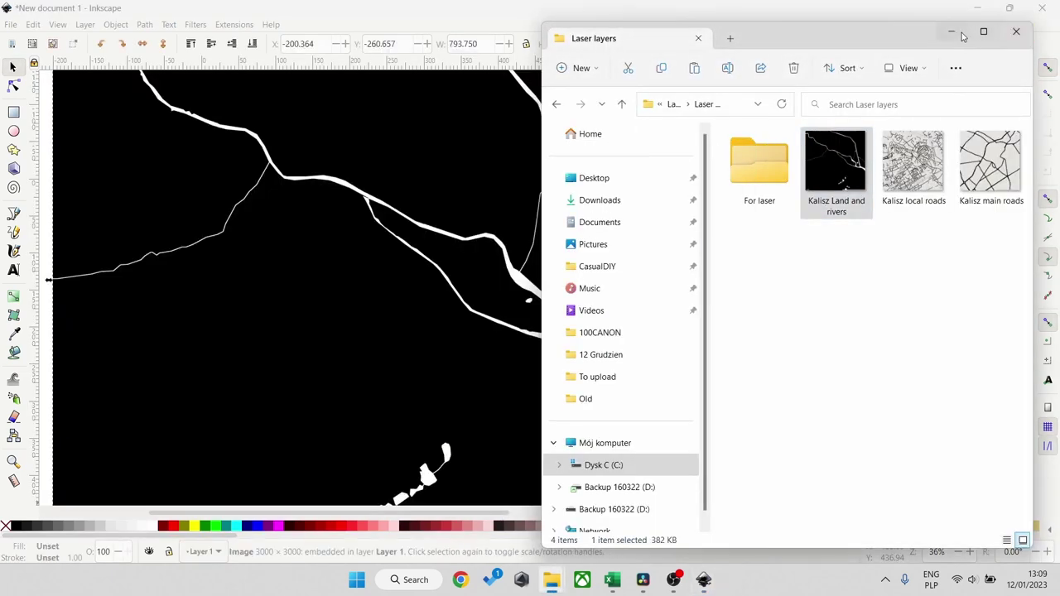
pyautogui.click(956, 36)
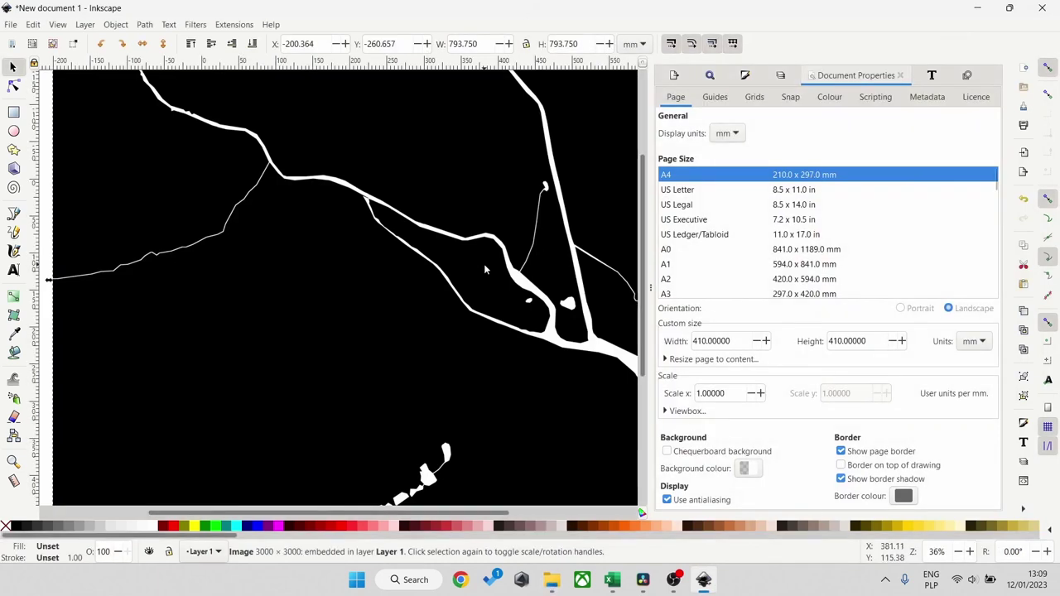
pyautogui.keyDown('ctrl'); pyautogui.scroll(-2, 427, 270); pyautogui.keyUp('ctrl')
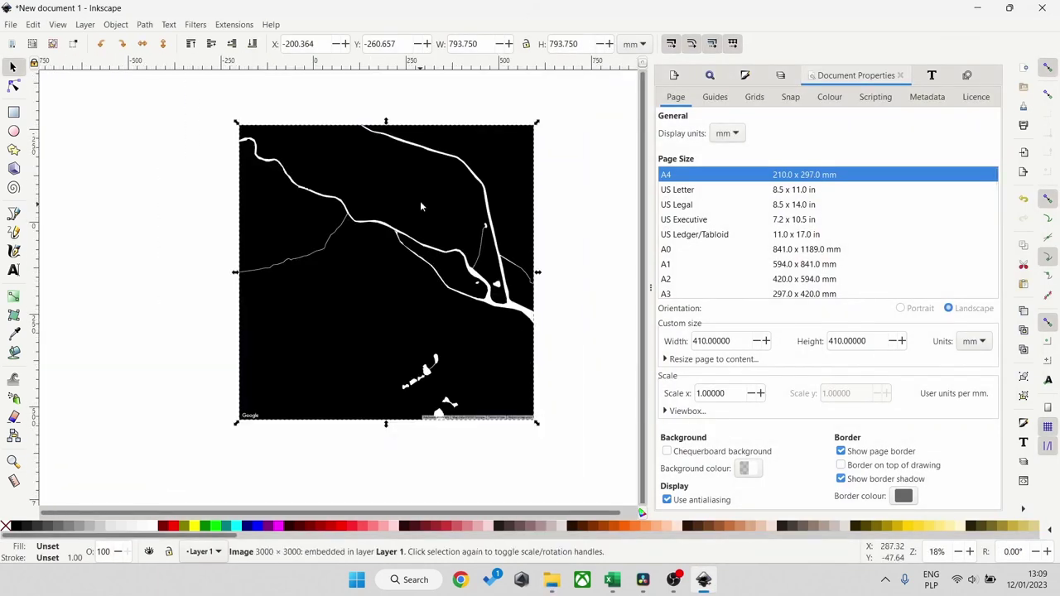
pyautogui.click(395, 278)
# Step: Trace the map image with Brightness cutoff at threshold 0.500
pyautogui.click(155, 27)
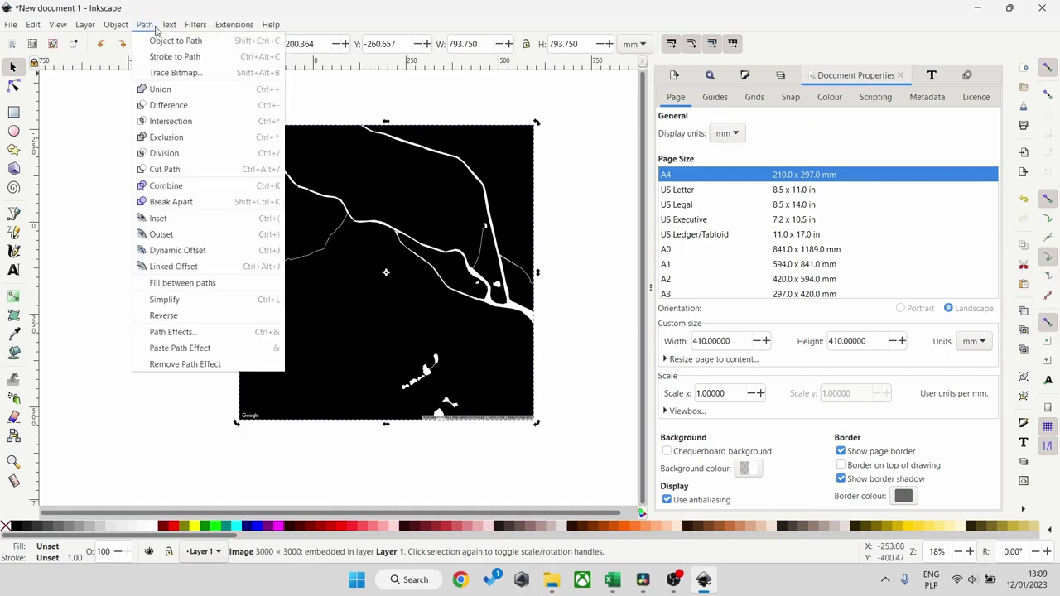
pyautogui.click(168, 74)
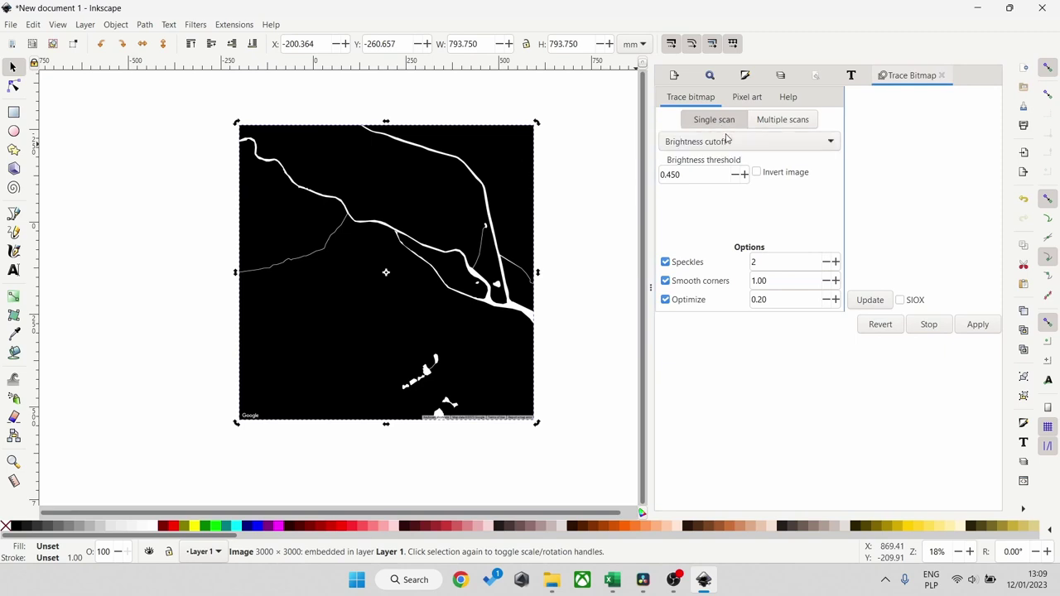
pyautogui.click(744, 174)
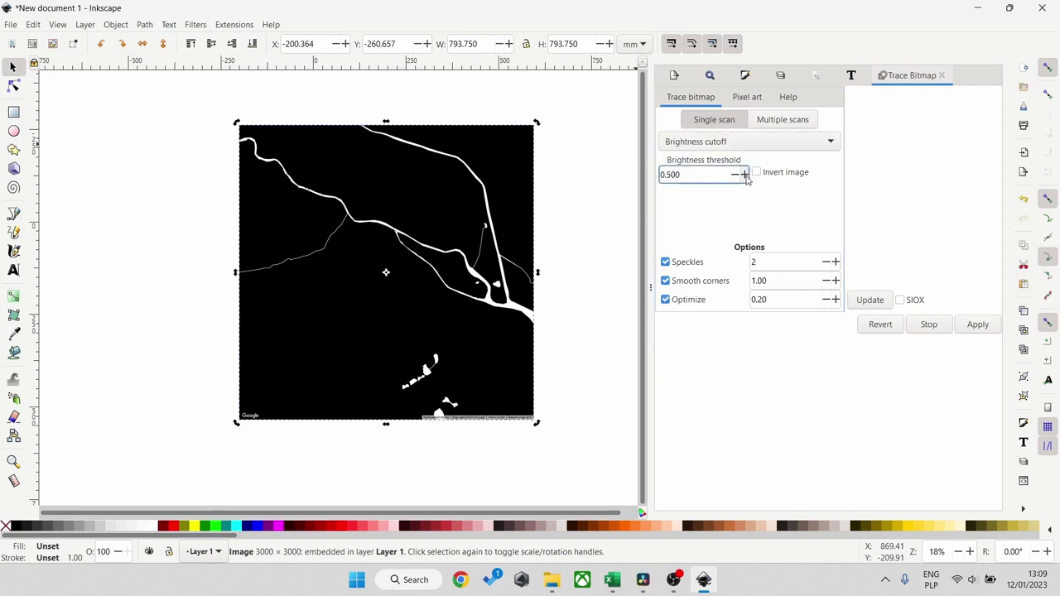
pyautogui.click(974, 328)
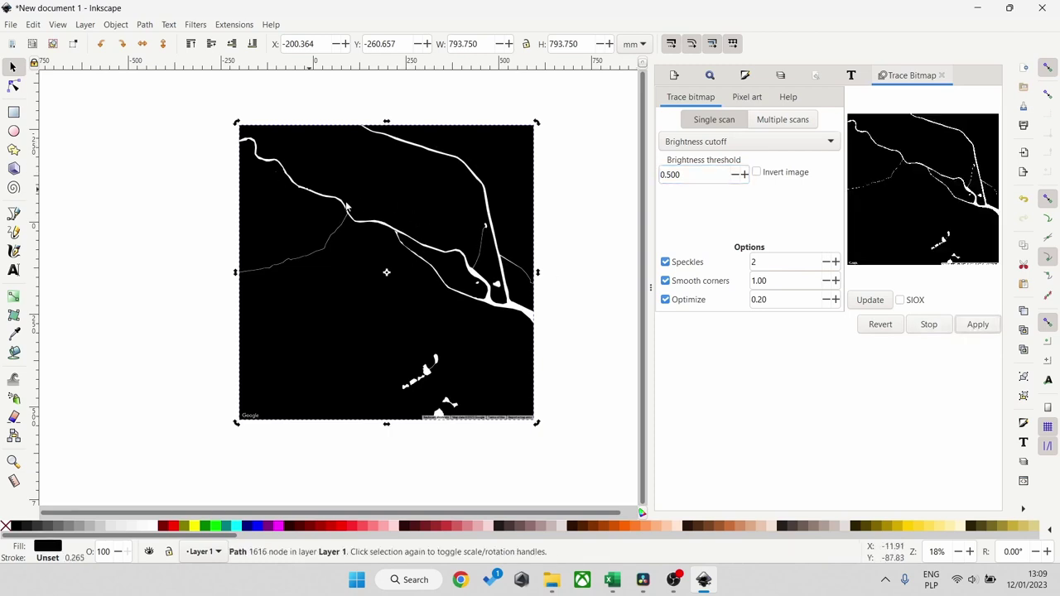
# Step: Move the traced path and the original bitmap apart so they sit side by side
pyautogui.moveTo(391, 202)
pyautogui.mouseDown()
pyautogui.moveTo(245, 248)
pyautogui.moveTo(217, 242)
pyautogui.mouseUp()
pyautogui.click(414, 181)
pyautogui.moveTo(411, 179); pyautogui.dragTo(489, 177)
pyautogui.click(13, 85)
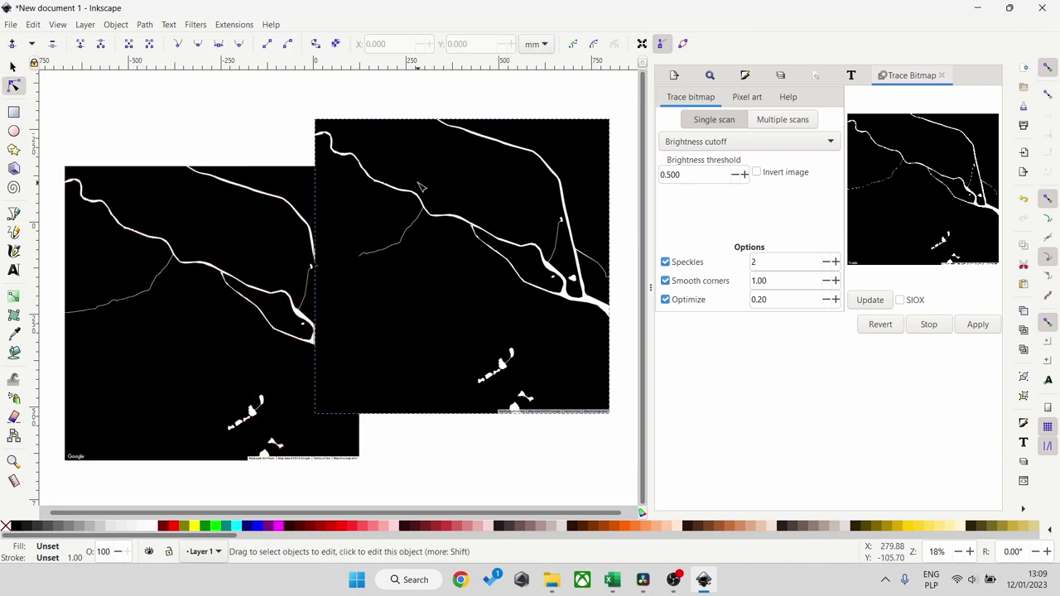
# Step: Delete the original bitmap and move the 1616-node traced path onto the page
pyautogui.click(269, 240)
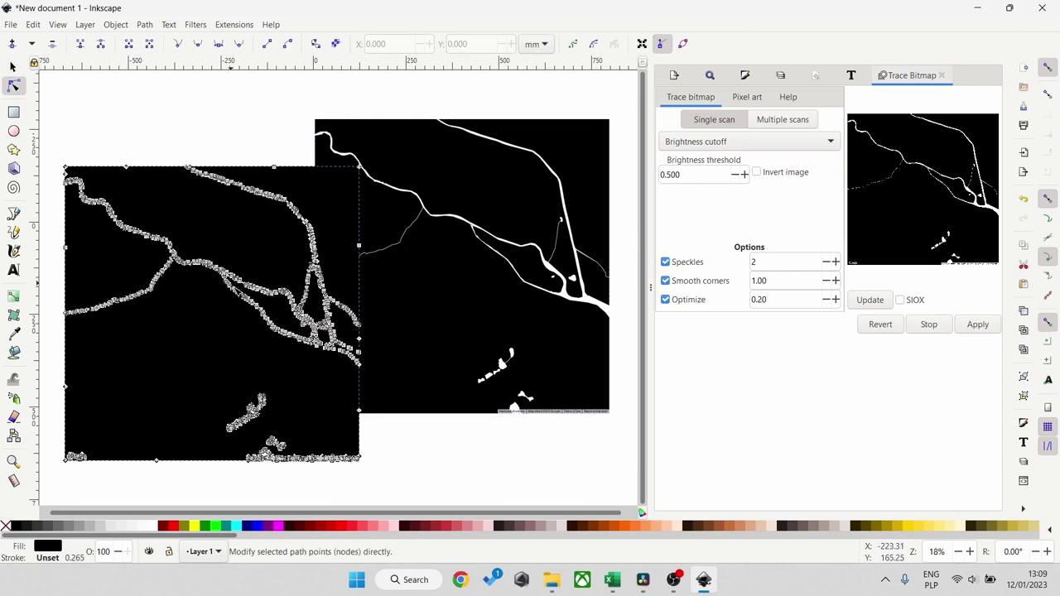
pyautogui.click(439, 199)
pyautogui.press('s')
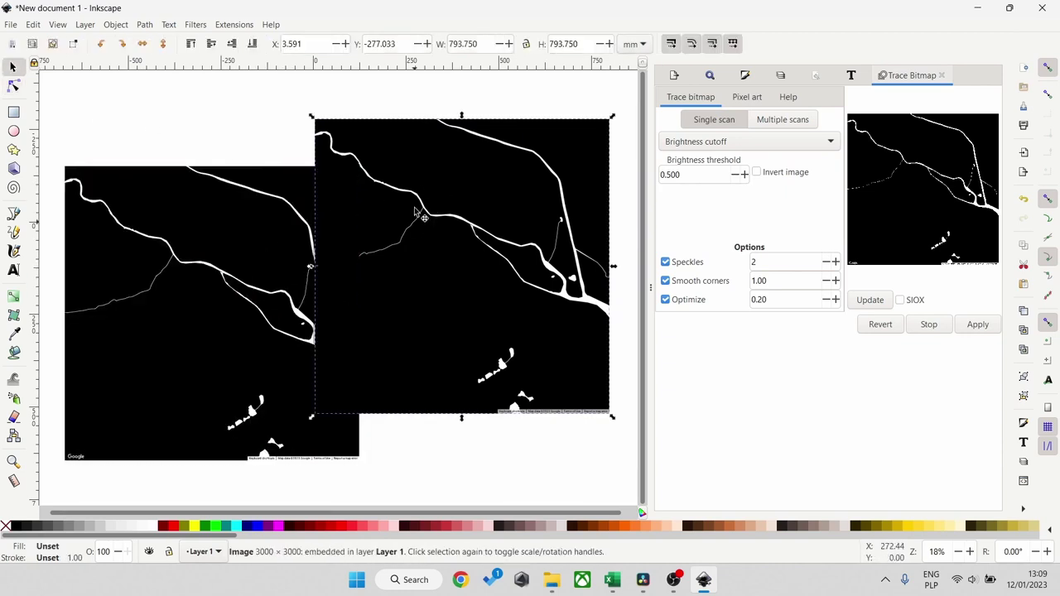
pyautogui.press('Delete')
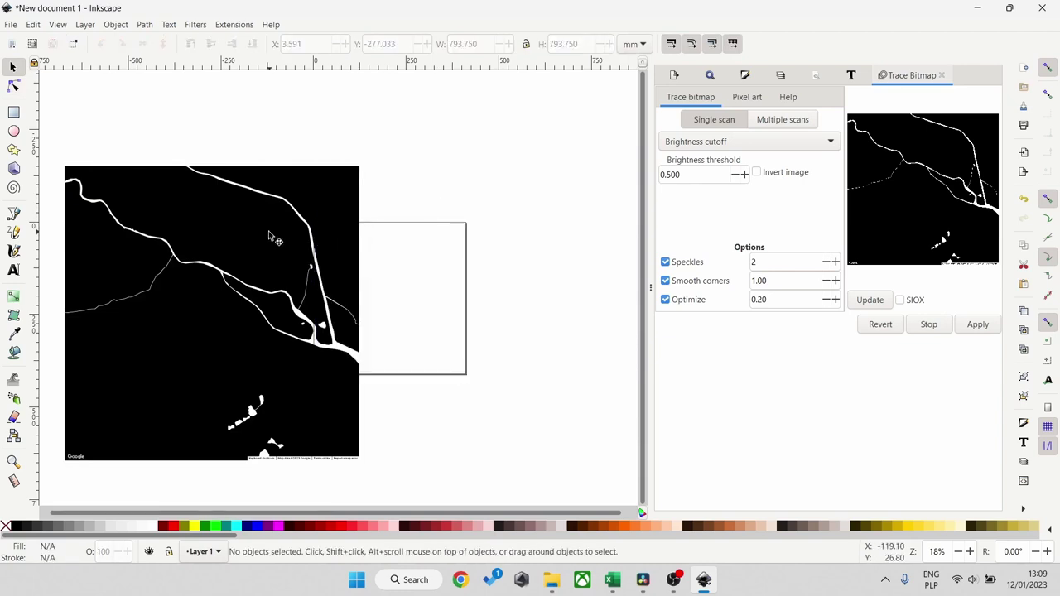
pyautogui.moveTo(268, 235); pyautogui.dragTo(411, 213)
pyautogui.click(539, 206)
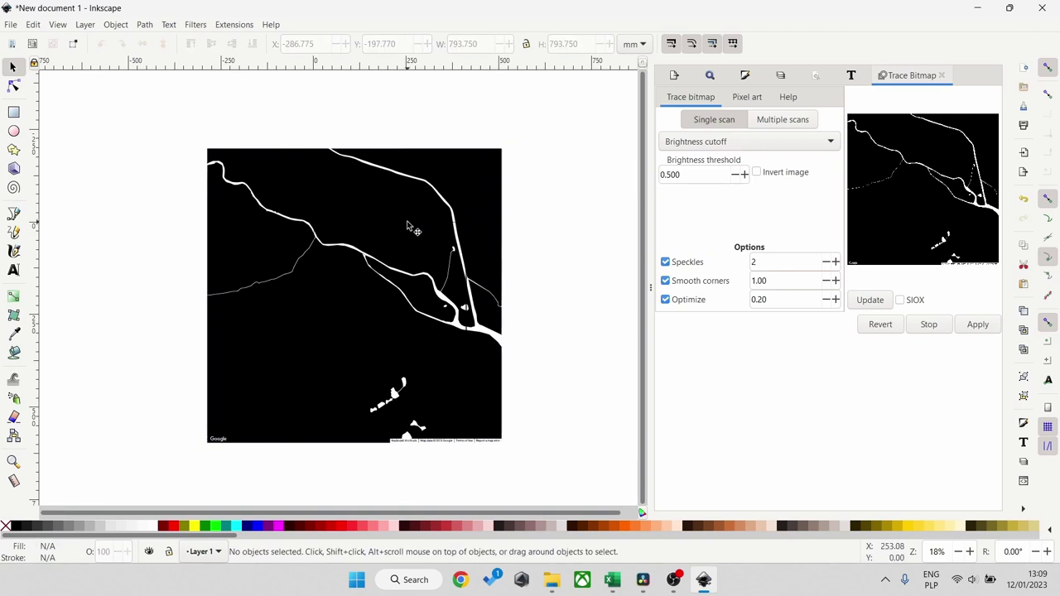
pyautogui.click(406, 220)
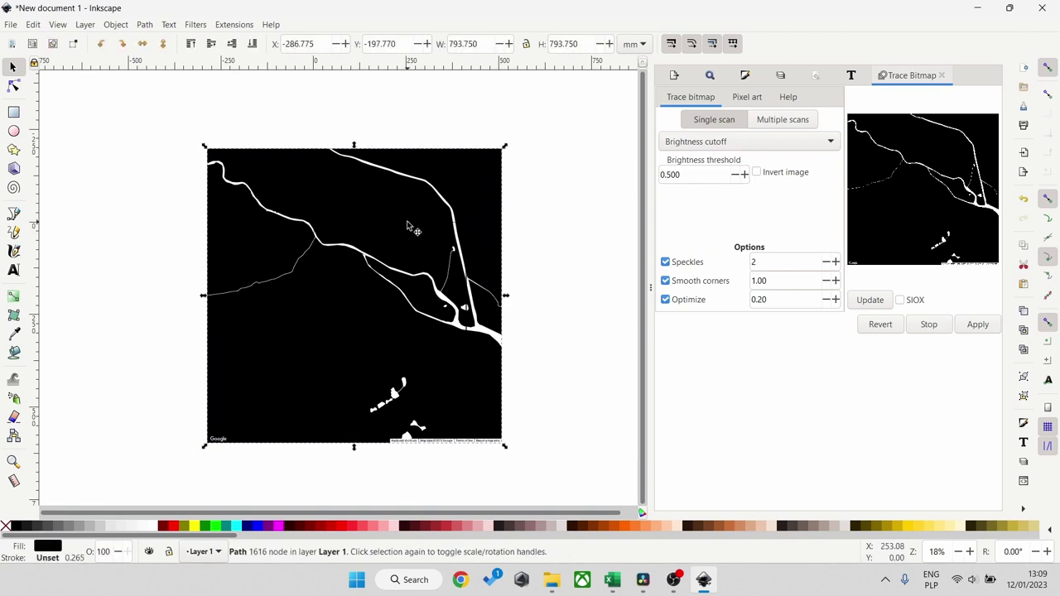
# Step: Set the traced path's fill to none and its stroke to flat black
pyautogui.click(744, 78)
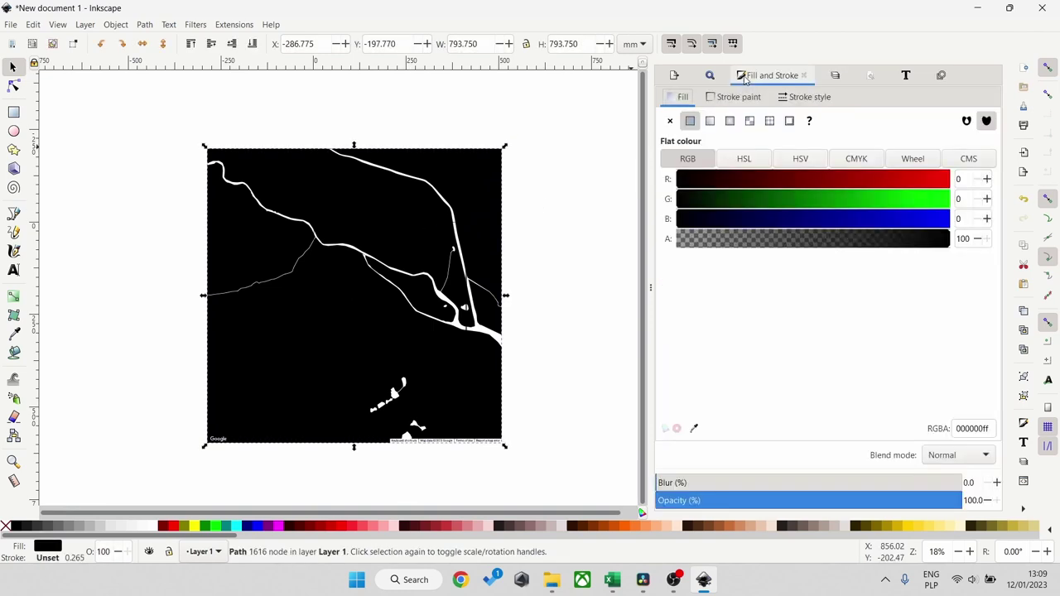
pyautogui.click(670, 122)
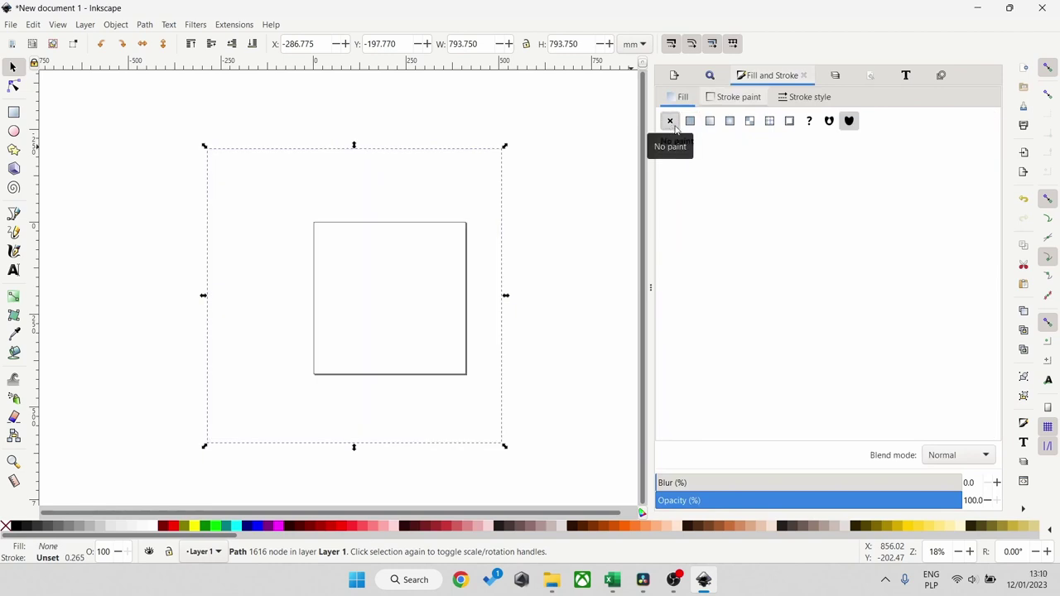
pyautogui.click(734, 99)
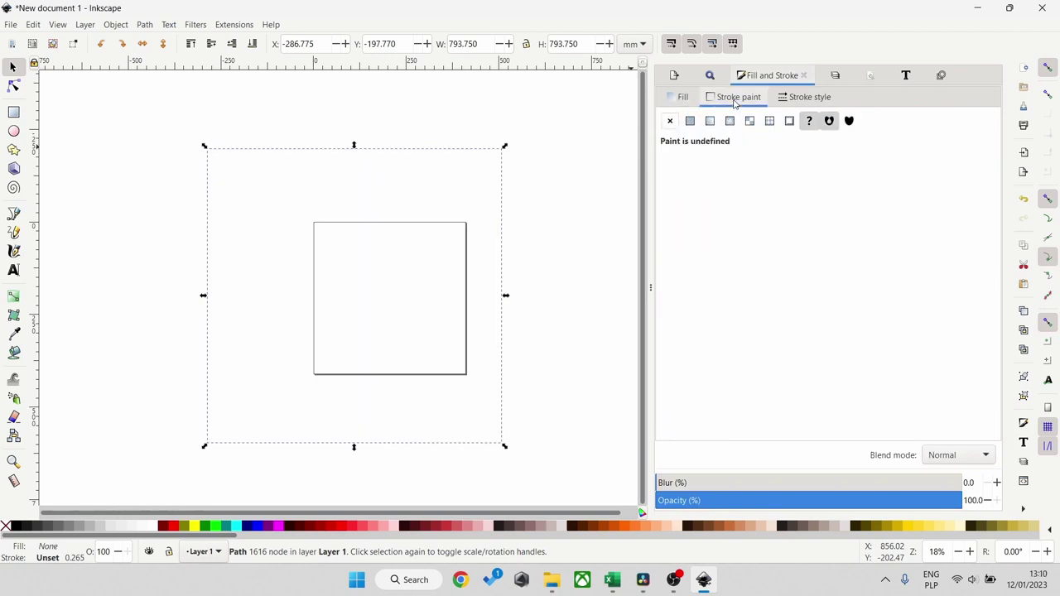
pyautogui.click(691, 123)
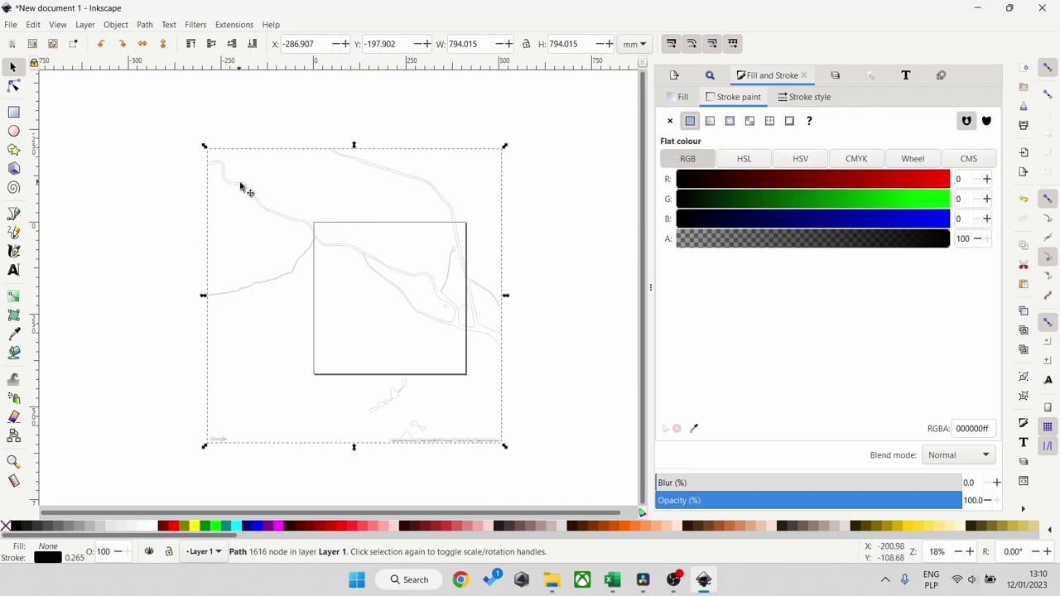
pyautogui.scroll(1, 256, 290)
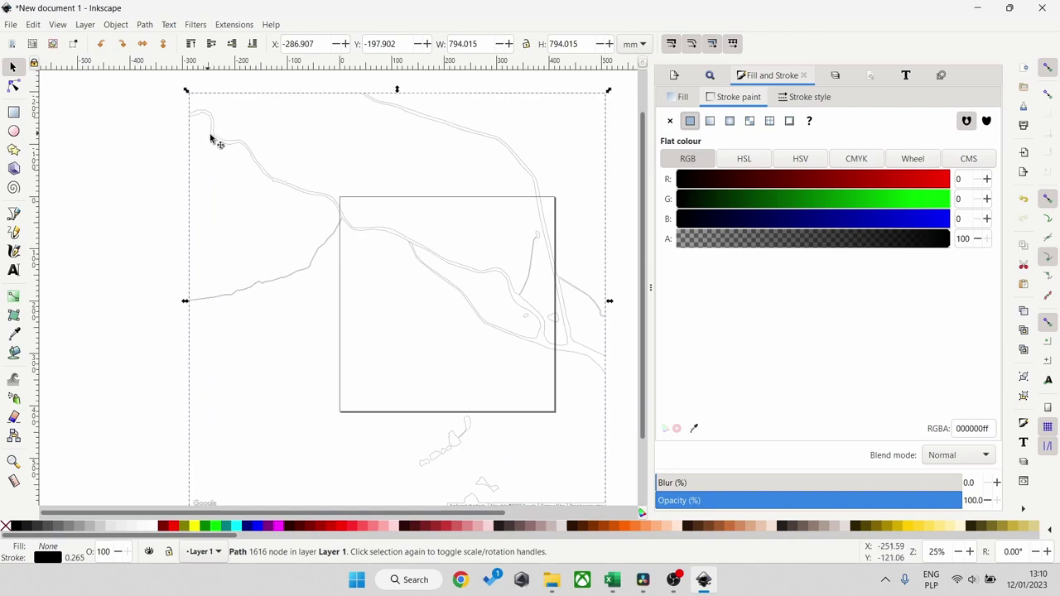
pyautogui.click(803, 97)
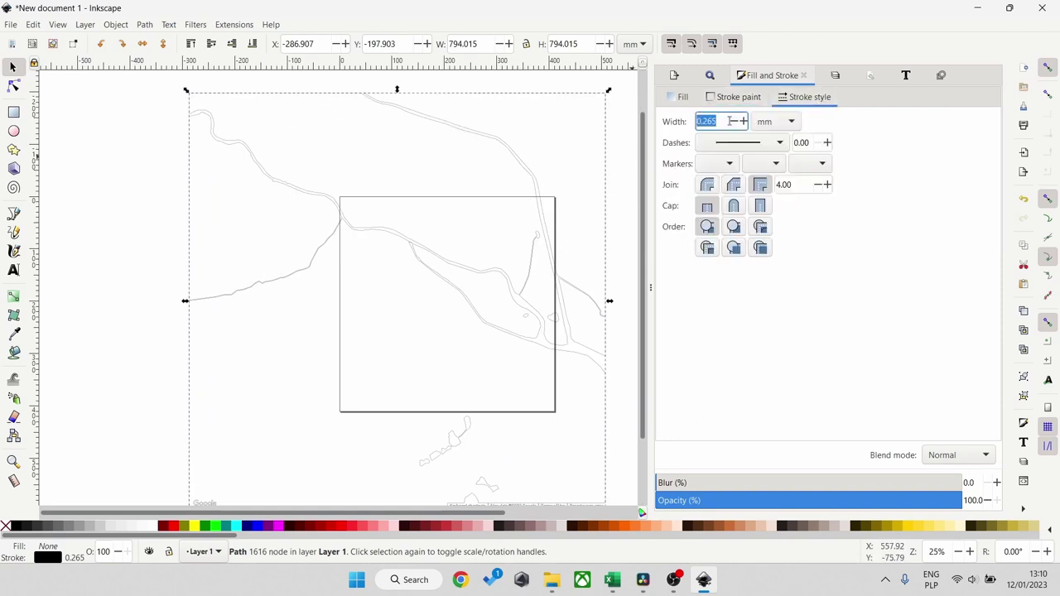
# Step: Set the stroke width to 0.06 mm and scale the traced map to about 410 × 410 mm
pyautogui.write('0.06')
pyautogui.press('Return')
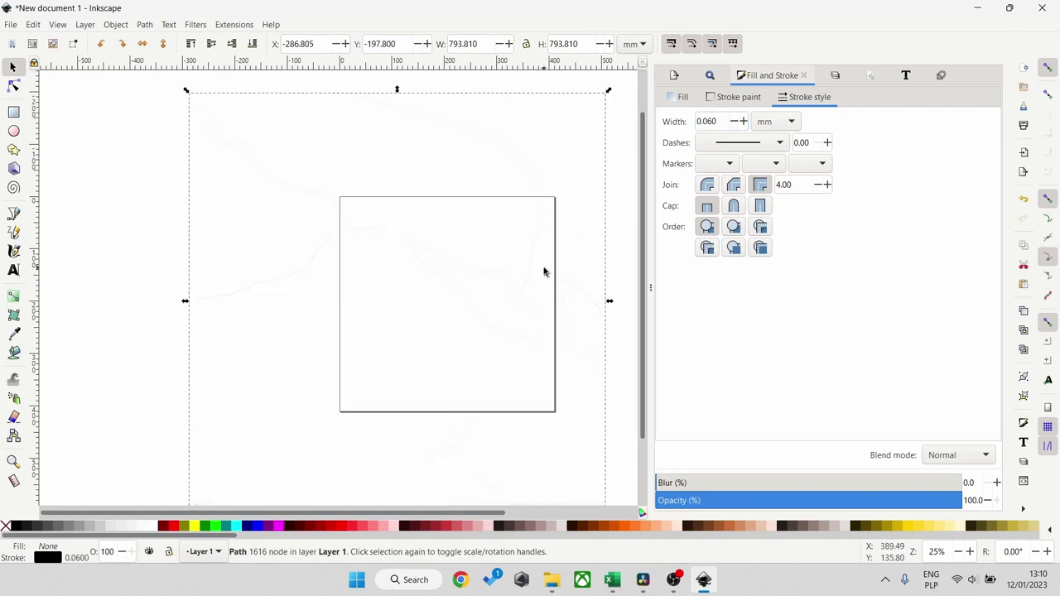
pyautogui.moveTo(186, 90); pyautogui.dragTo(336, 198)
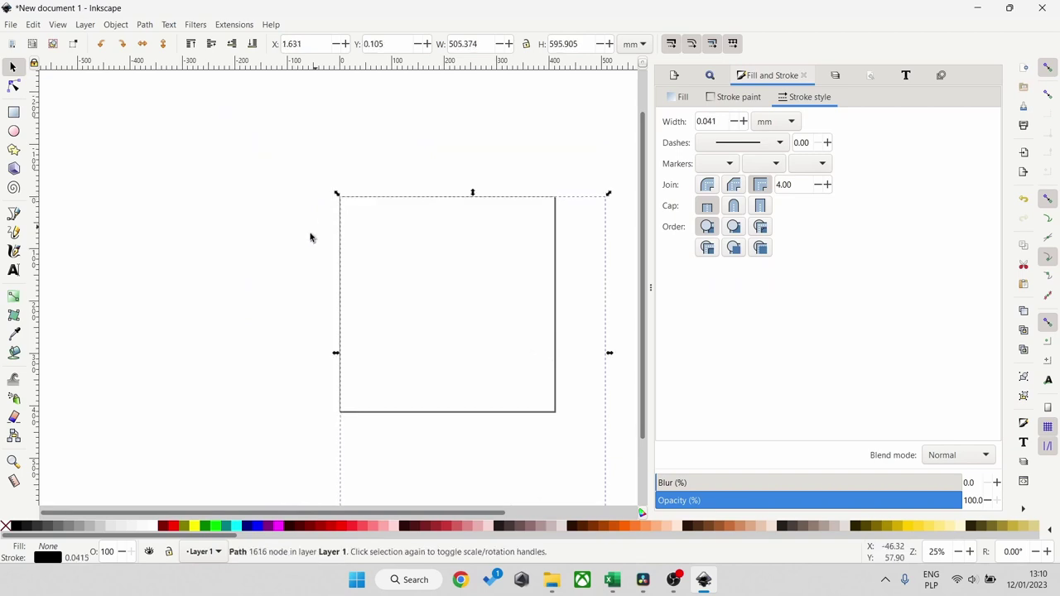
pyautogui.scroll(-4, 331, 257)
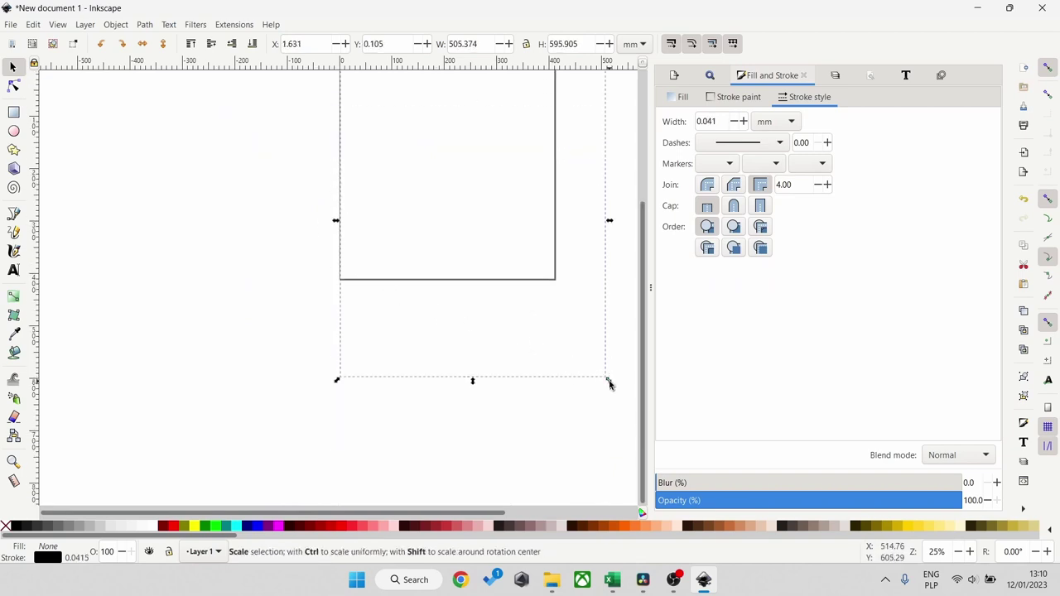
pyautogui.moveTo(609, 380); pyautogui.dragTo(560, 289)
pyautogui.press('1')
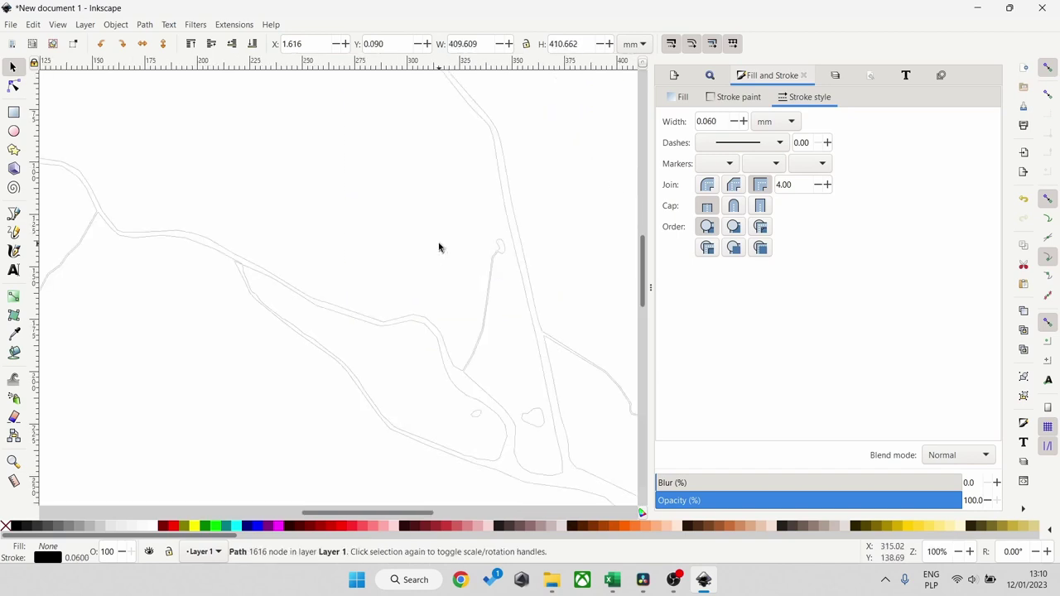
pyautogui.scroll(-5, 439, 247)
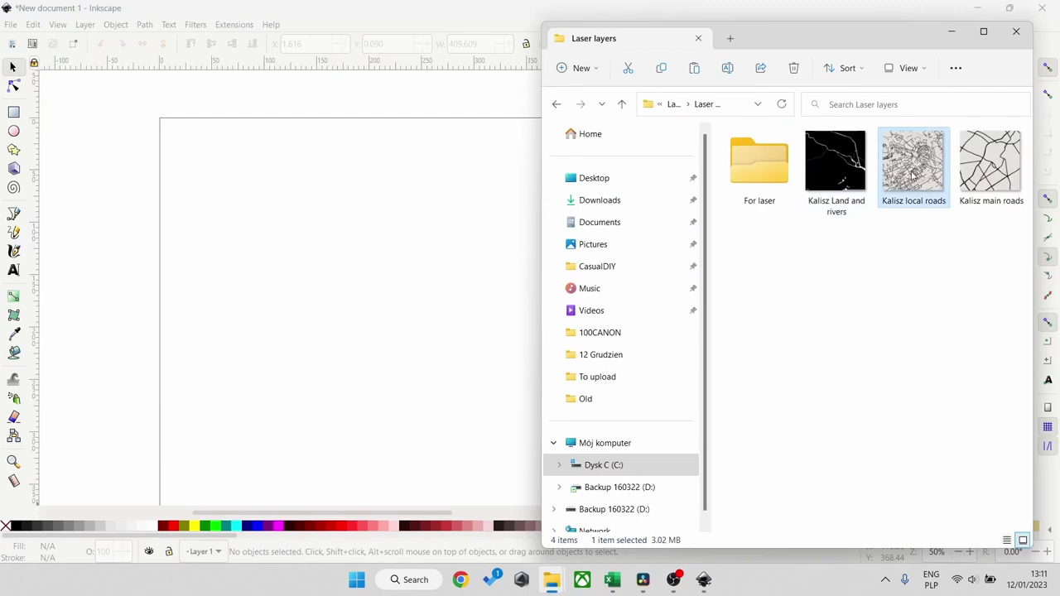
# Step: Embed the Kalisz local roads PNG into the drawing
pyautogui.moveTo(912, 174); pyautogui.dragTo(430, 255)
pyautogui.moveTo(345, 279); pyautogui.dragTo(345, 280)
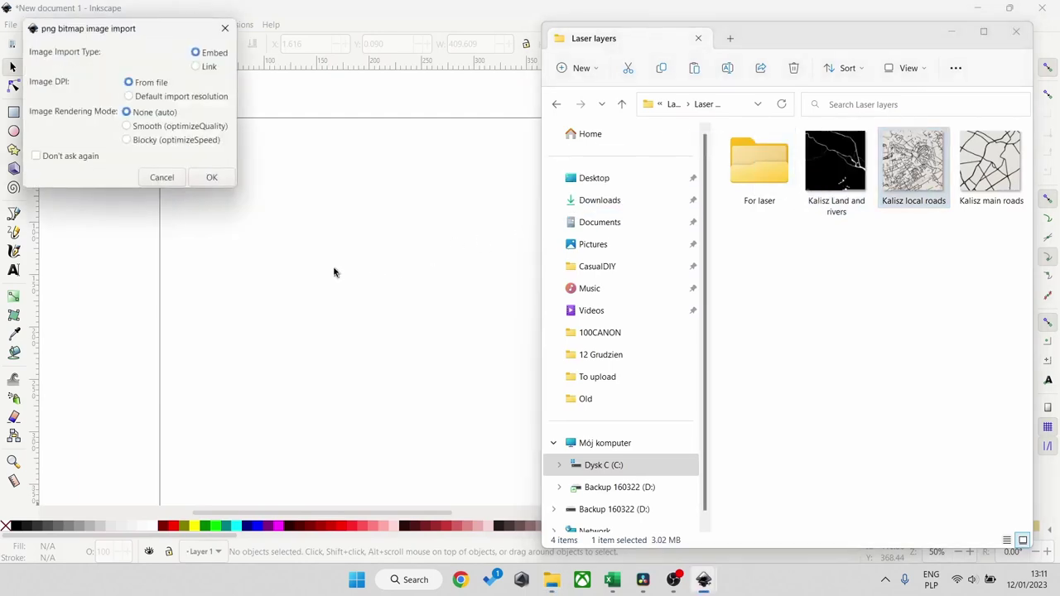
pyautogui.click(211, 184)
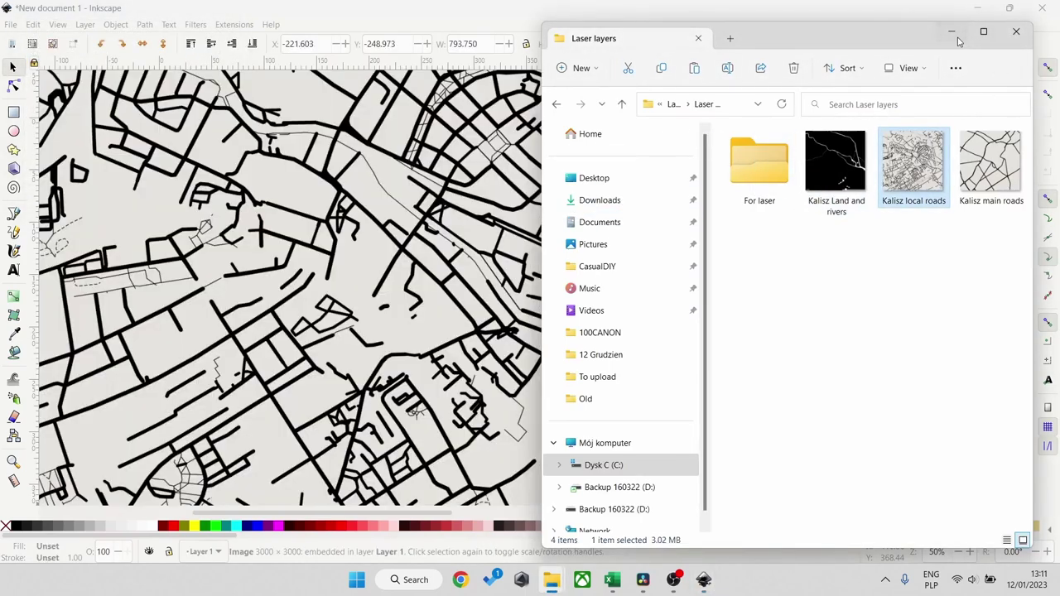
pyautogui.click(243, 302)
pyautogui.scroll(-2, 240, 298)
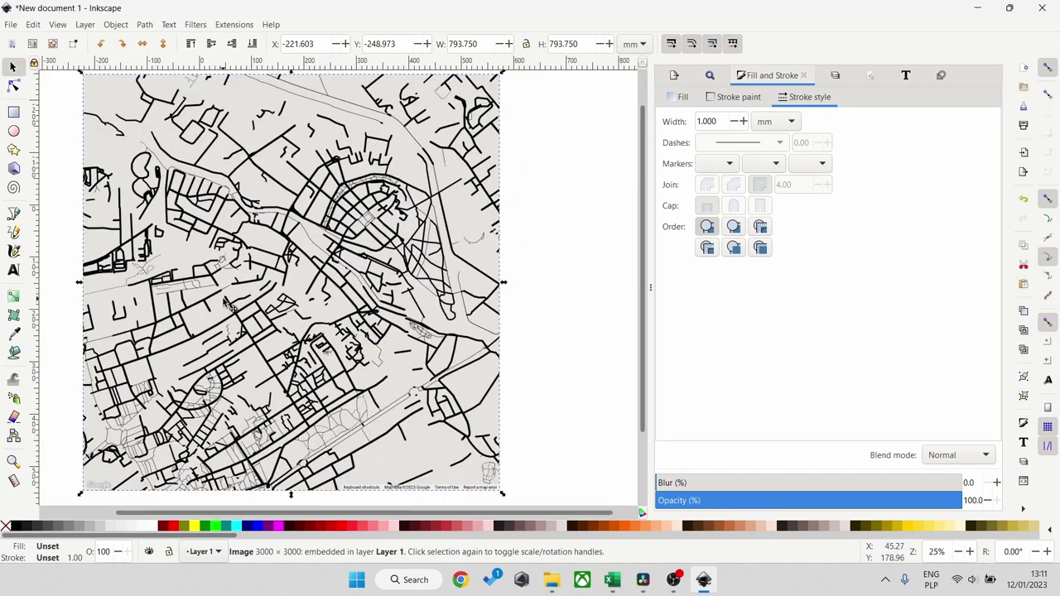
pyautogui.click(232, 308)
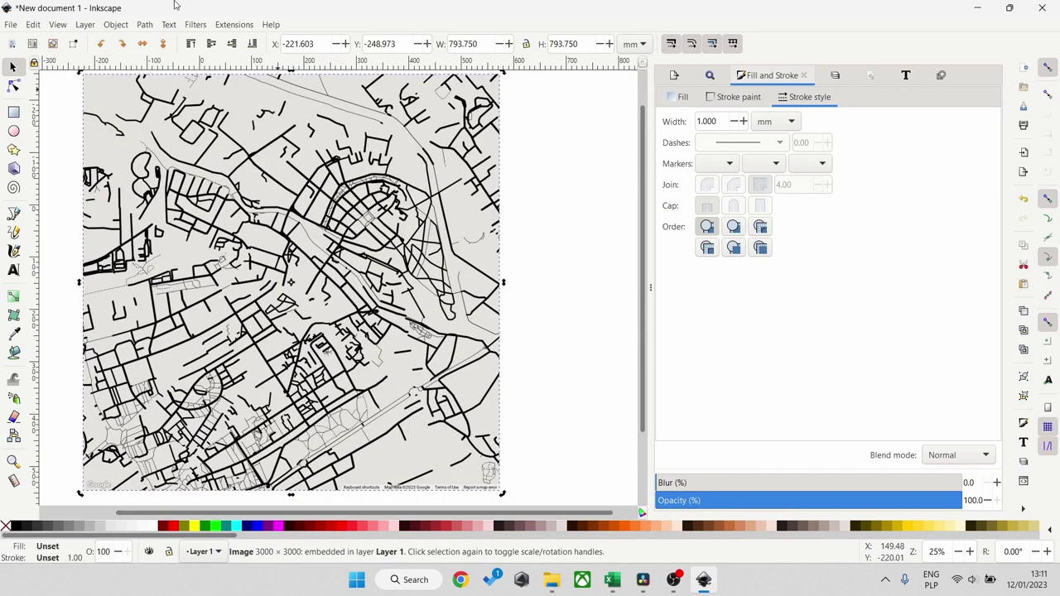
# Step: Trace the local roads image into vector paths and delete the original bitmap
pyautogui.click(145, 24)
pyautogui.click(178, 73)
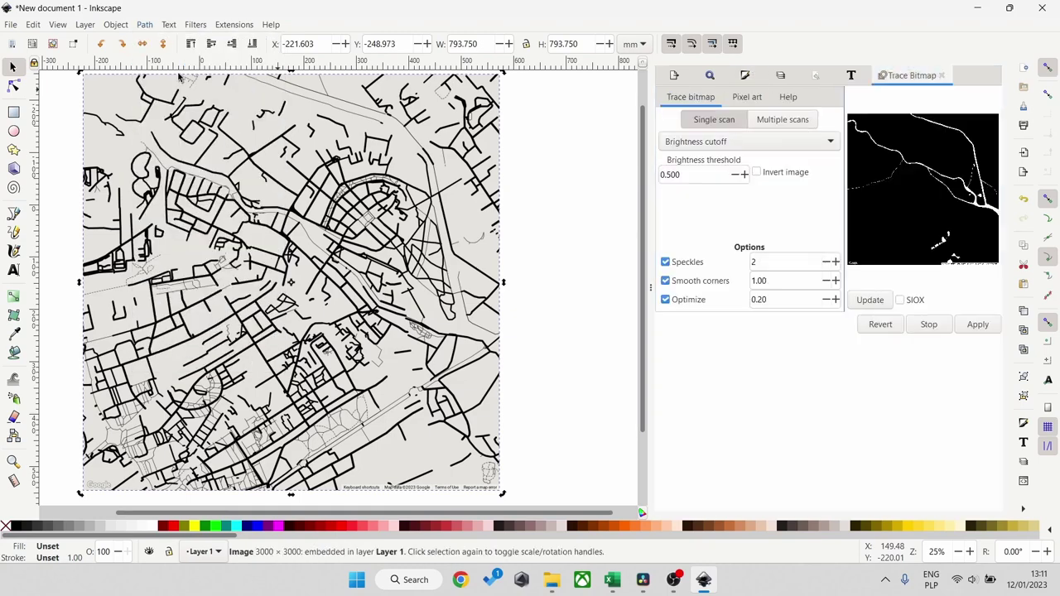
pyautogui.click(971, 327)
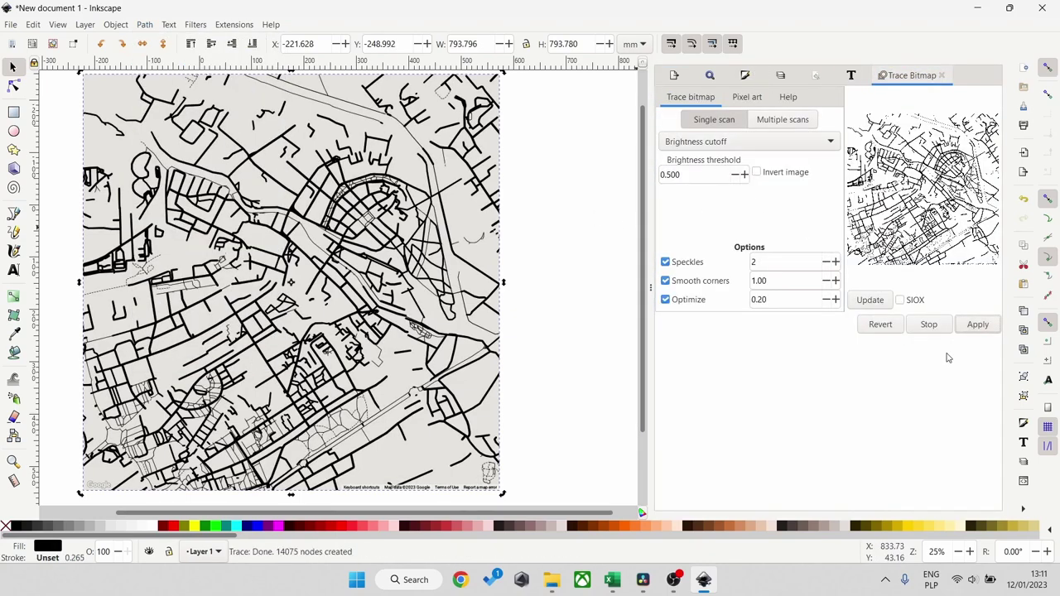
pyautogui.moveTo(298, 246); pyautogui.dragTo(225, 278)
pyautogui.click(447, 245)
pyautogui.press('Delete')
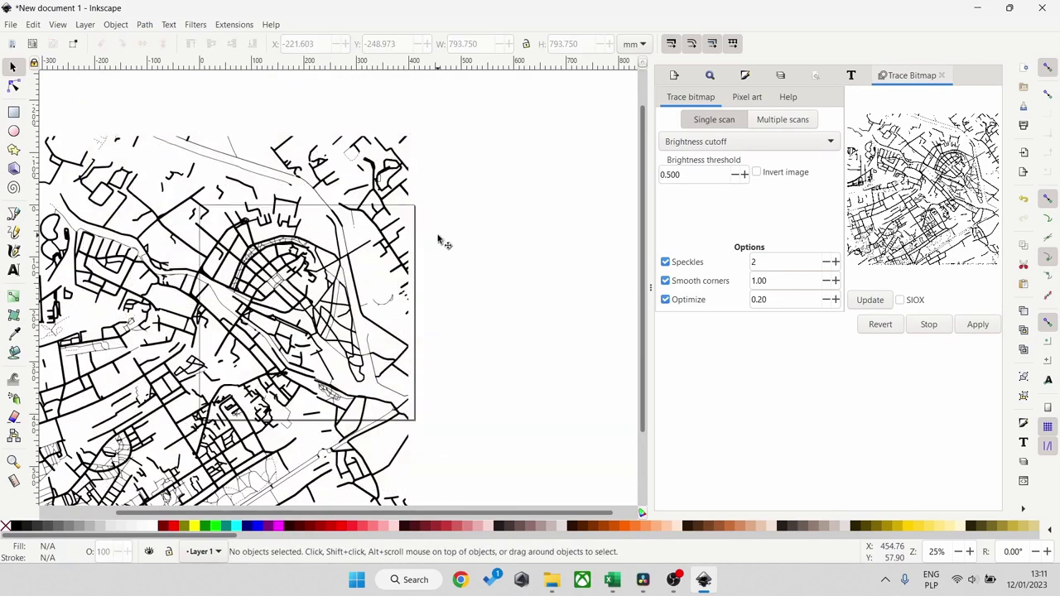
# Step: Fit the traced local roads onto the page at about 410 × 410 mm, then drop in the Kalisz main roads image
pyautogui.moveTo(148, 259)
pyautogui.mouseDown()
pyautogui.moveTo(225, 242)
pyautogui.moveTo(300, 214)
pyautogui.moveTo(303, 203)
pyautogui.mouseUp()
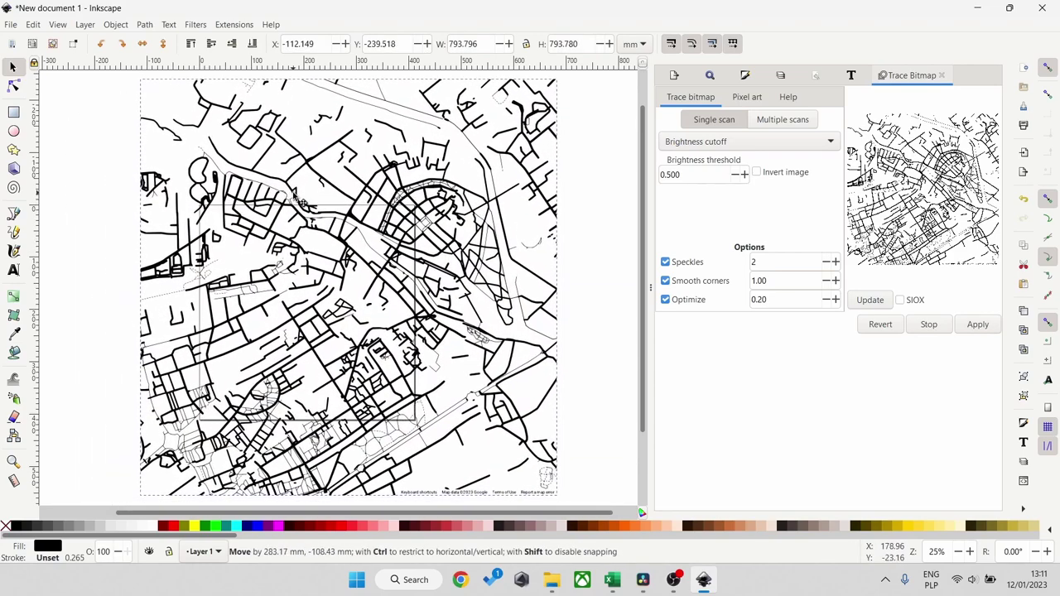
pyautogui.moveTo(141, 82); pyautogui.dragTo(198, 161)
pyautogui.moveTo(554, 453); pyautogui.dragTo(422, 383)
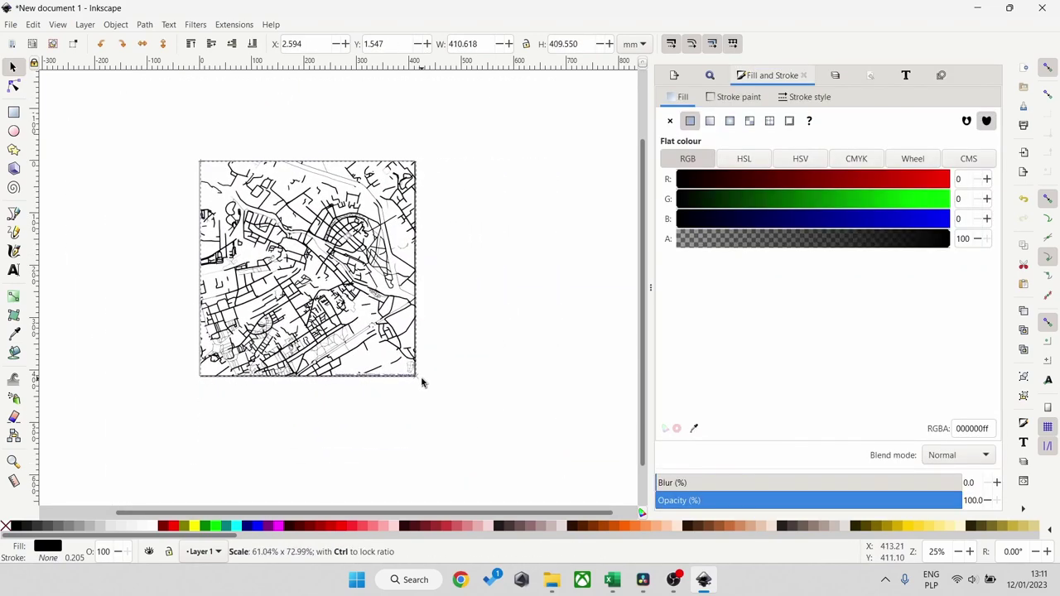
pyautogui.click(319, 426)
pyautogui.scroll(2, 190, 364)
pyautogui.scroll(3, 327, 318)
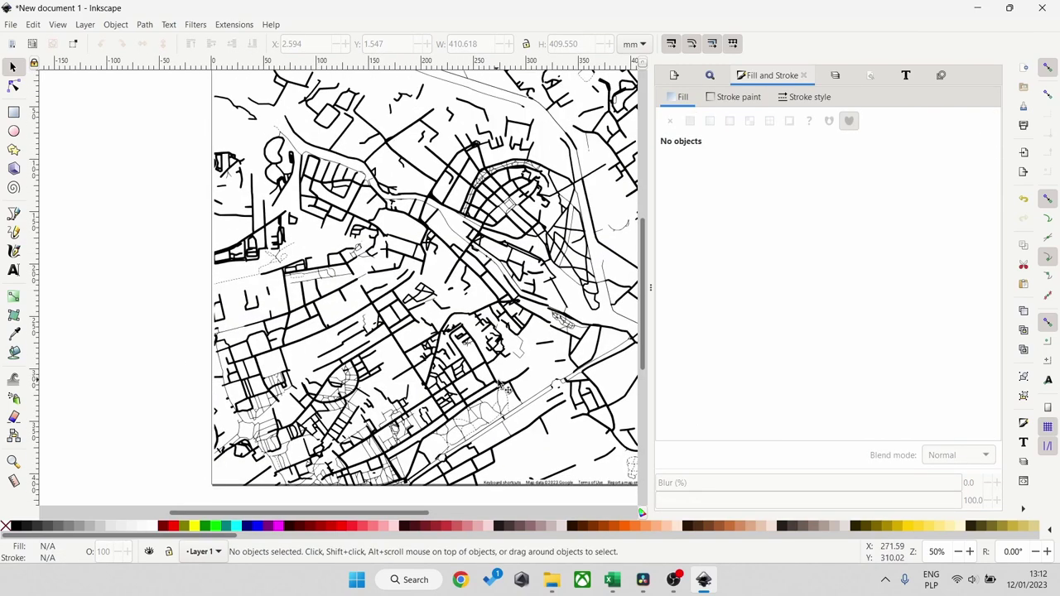
pyautogui.scroll(1, 502, 389)
pyautogui.moveTo(409, 514); pyautogui.dragTo(424, 518)
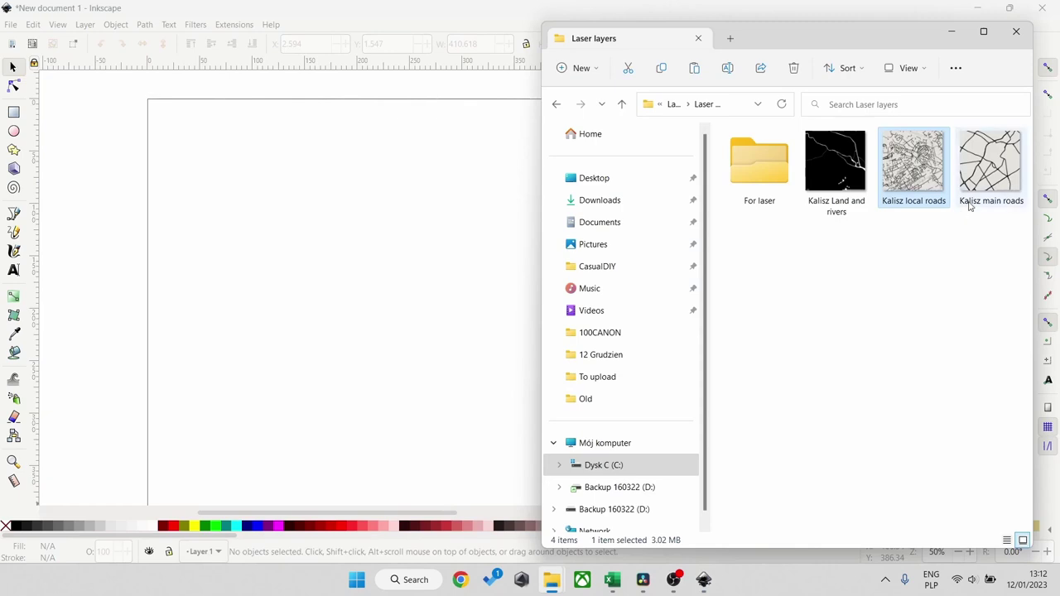
pyautogui.moveTo(968, 203); pyautogui.dragTo(359, 248)
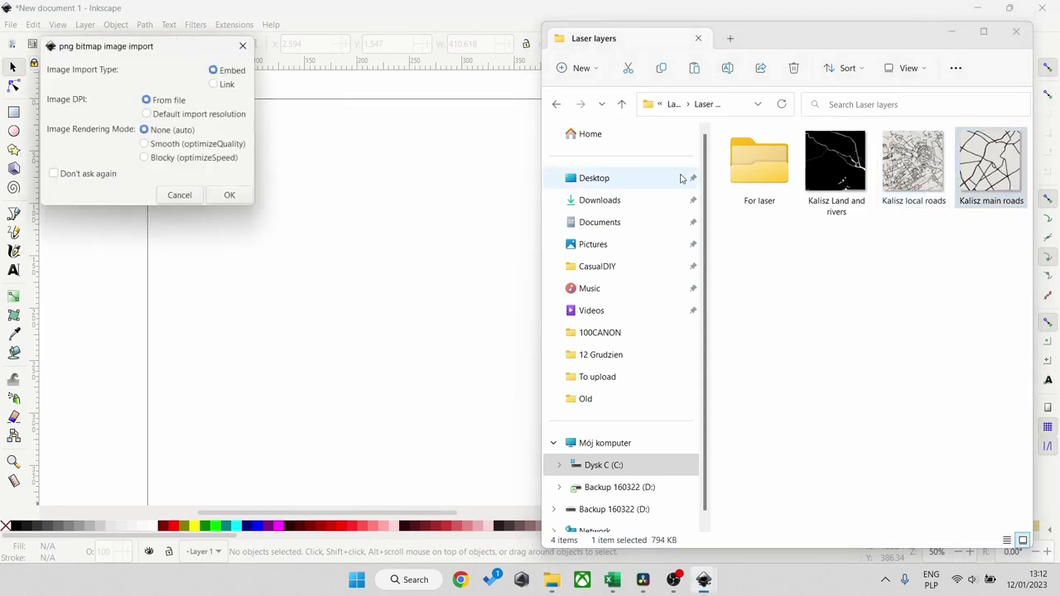
# Step: Embed the Kalisz main roads image into the drawing
pyautogui.click(227, 196)
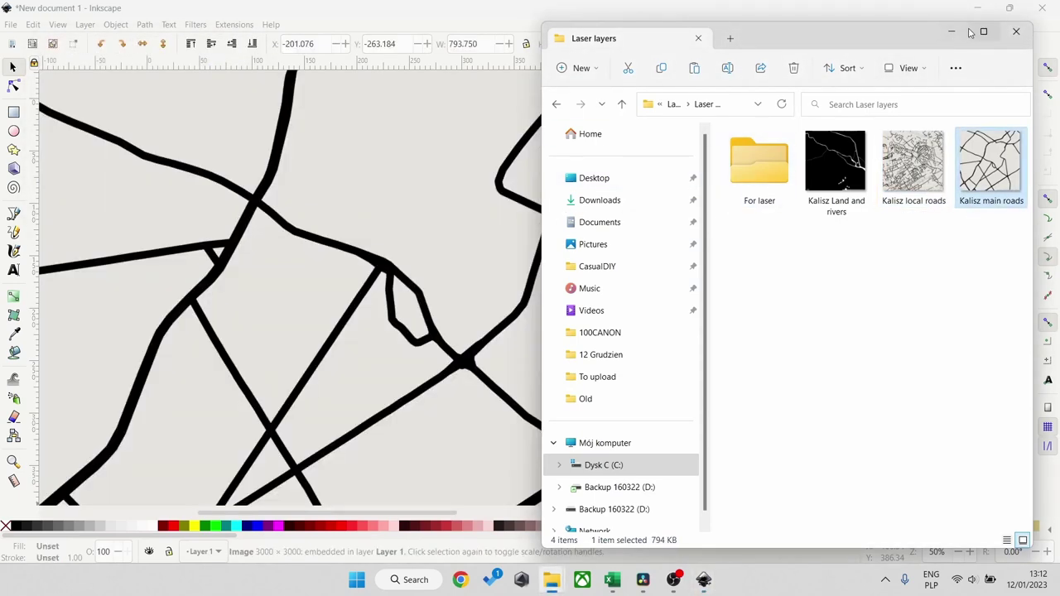
pyautogui.click(951, 35)
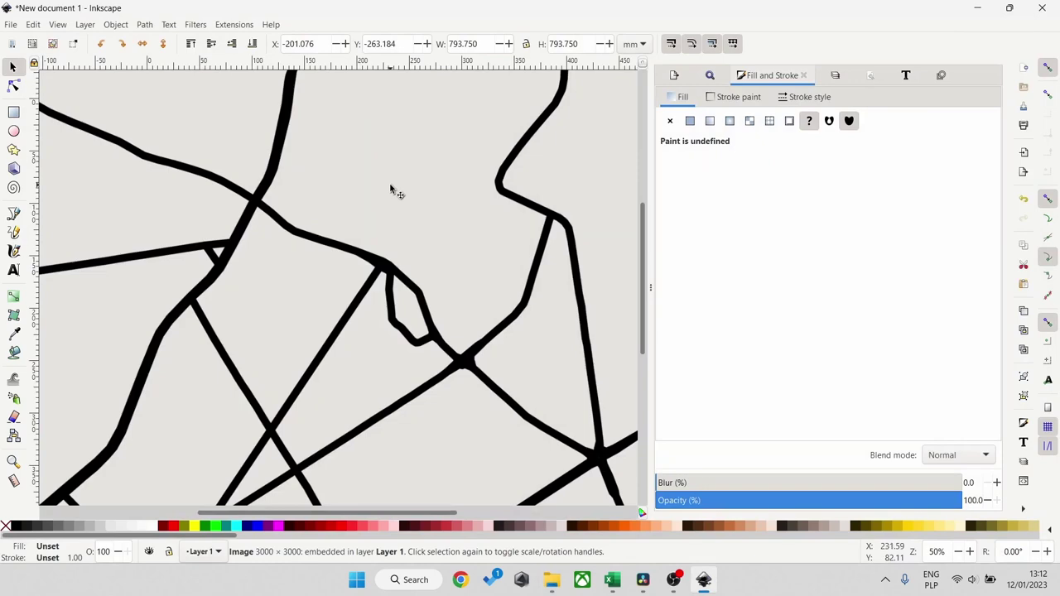
pyautogui.scroll(-1, 392, 190)
pyautogui.keyDown('ctrl'); pyautogui.scroll(-2, 392, 190); pyautogui.keyUp('ctrl')
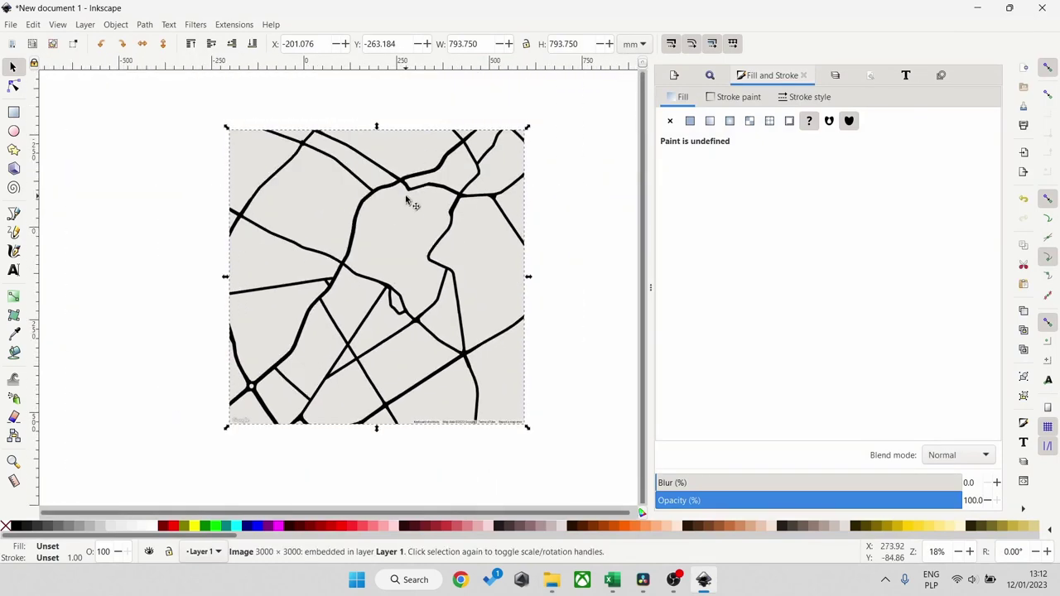
pyautogui.scroll(1, 409, 204)
# Step: Trace the main roads image into paths and delete the original bitmap
pyautogui.click(144, 24)
pyautogui.click(170, 74)
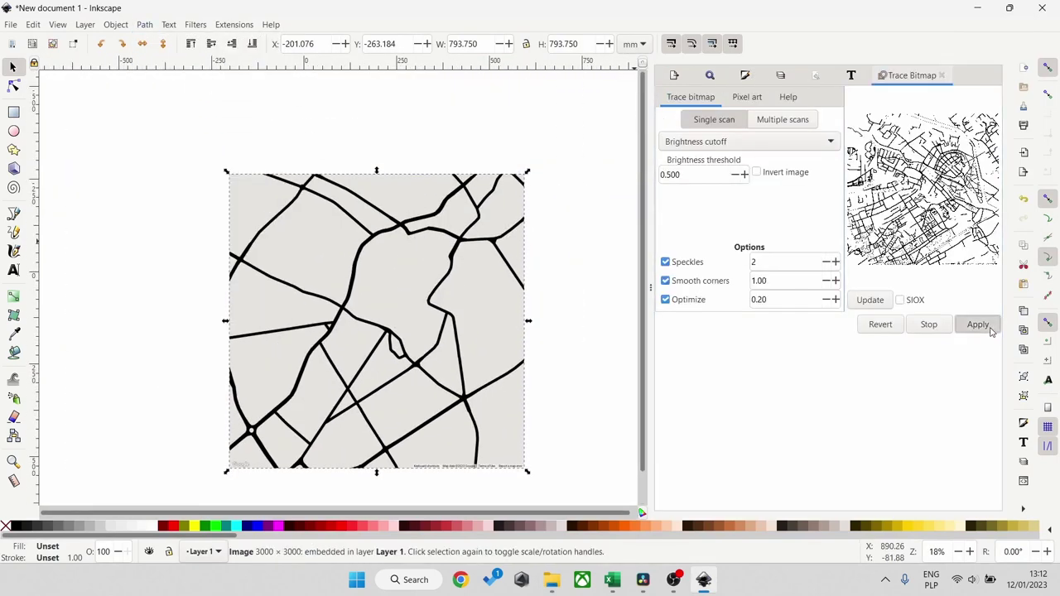
pyautogui.click(977, 324)
pyautogui.moveTo(470, 266); pyautogui.dragTo(329, 302)
pyautogui.press('Delete')
# Step: Move the traced main roads onto the page and scale them to fit
pyautogui.moveTo(406, 244); pyautogui.dragTo(442, 234)
pyautogui.moveTo(228, 166); pyautogui.dragTo(300, 272)
pyautogui.moveTo(530, 464); pyautogui.dragTo(461, 433)
pyautogui.click(376, 449)
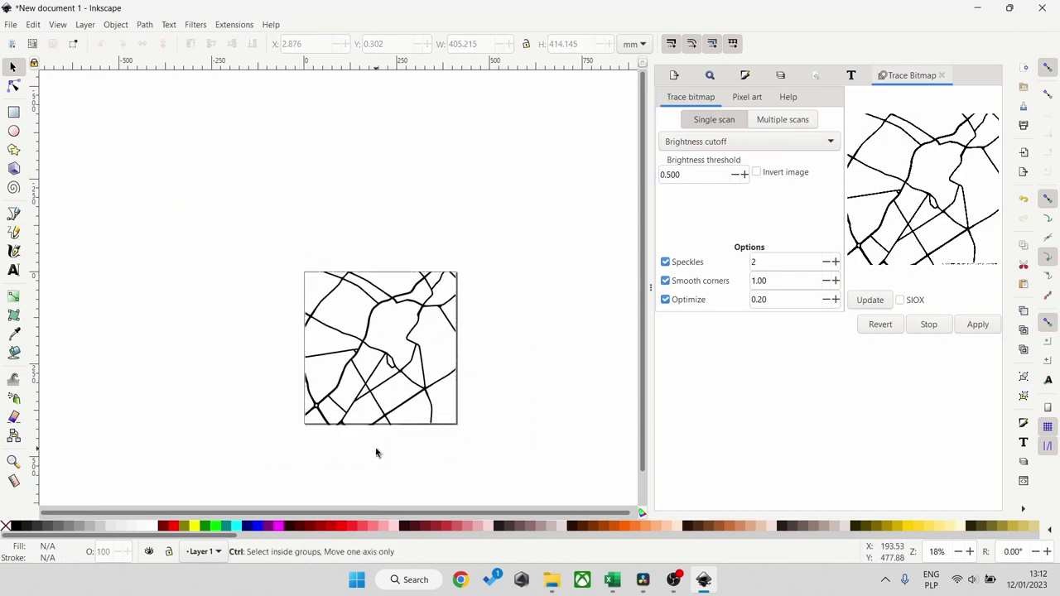
pyautogui.keyDown('ctrl'); pyautogui.scroll(2, 373, 413); pyautogui.keyUp('ctrl')
pyautogui.click(447, 330)
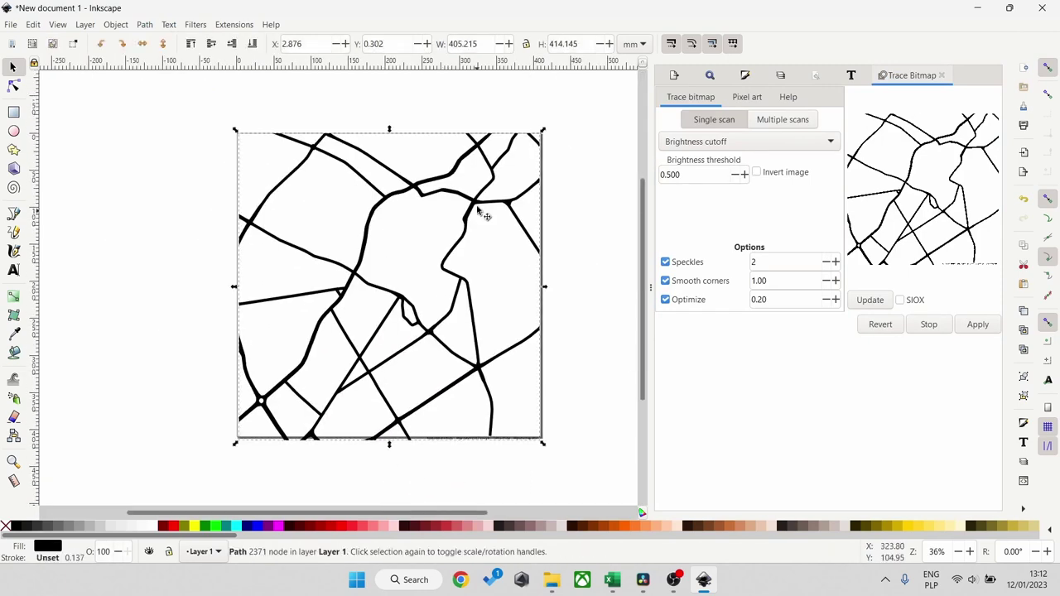
# Step: Give the traced main roads no fill and a flat black 0.06 mm stroke
pyautogui.click(745, 77)
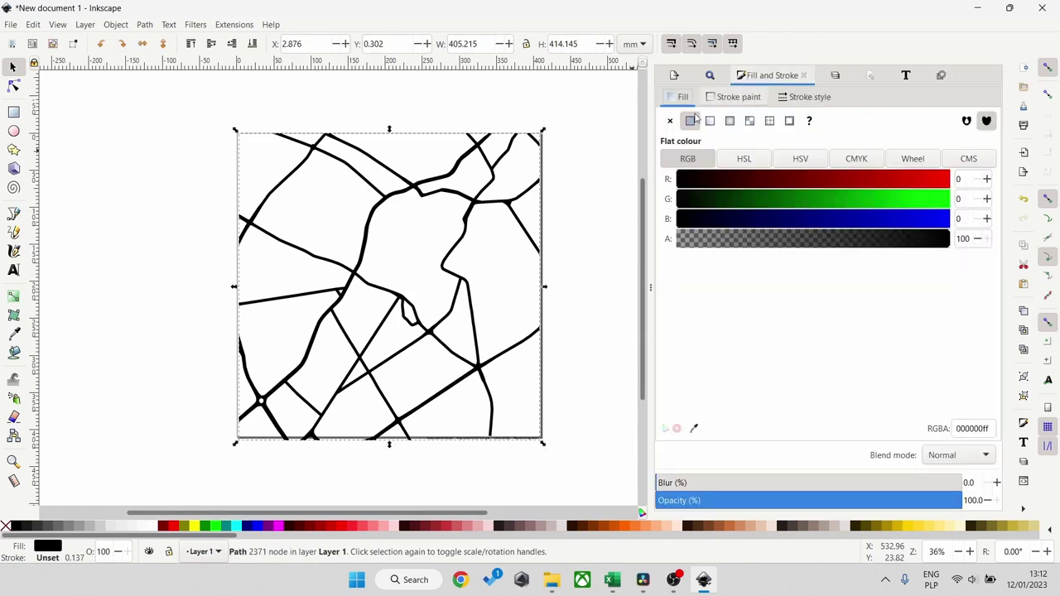
pyautogui.click(670, 121)
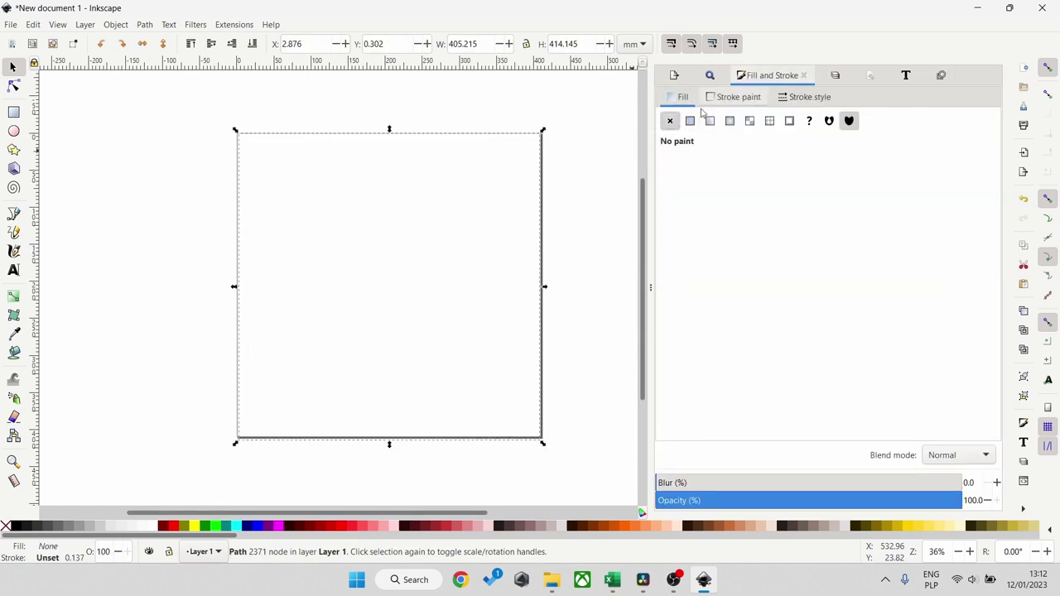
pyautogui.click(729, 97)
pyautogui.click(690, 121)
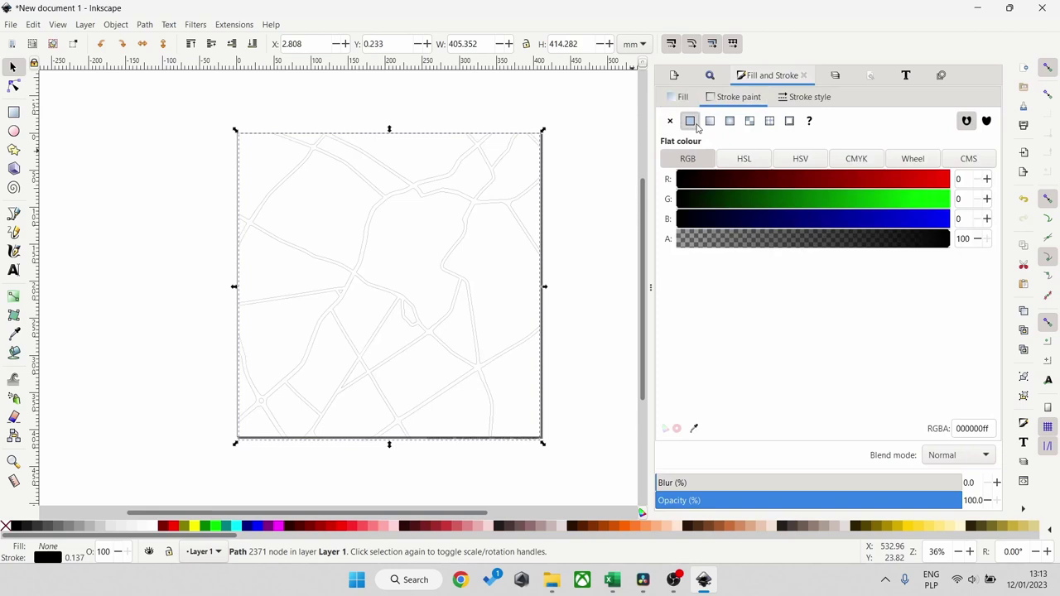
pyautogui.click(805, 97)
pyautogui.write('0.06')
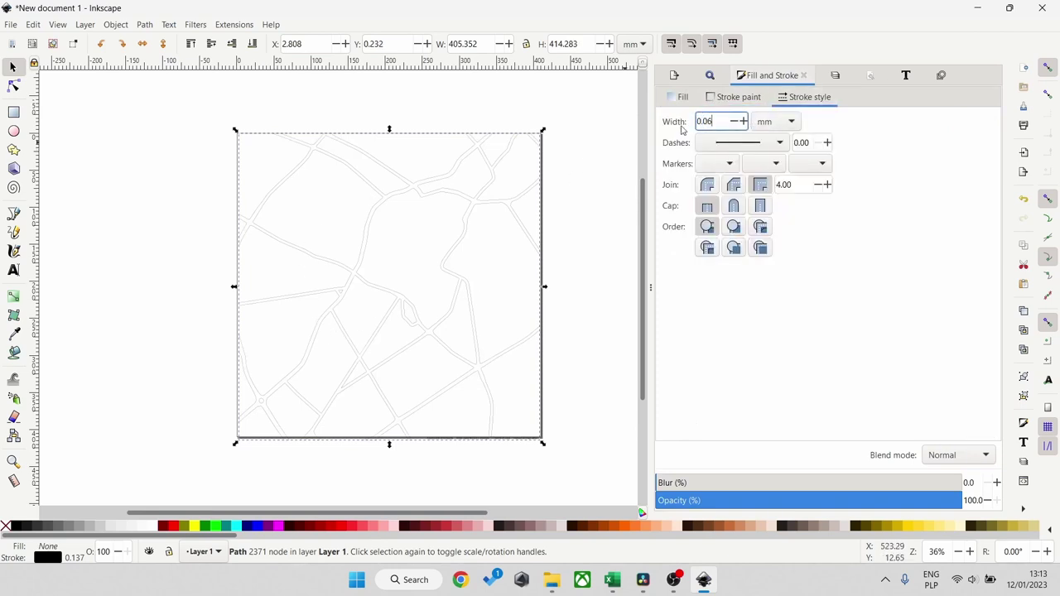
pyautogui.press('Return')
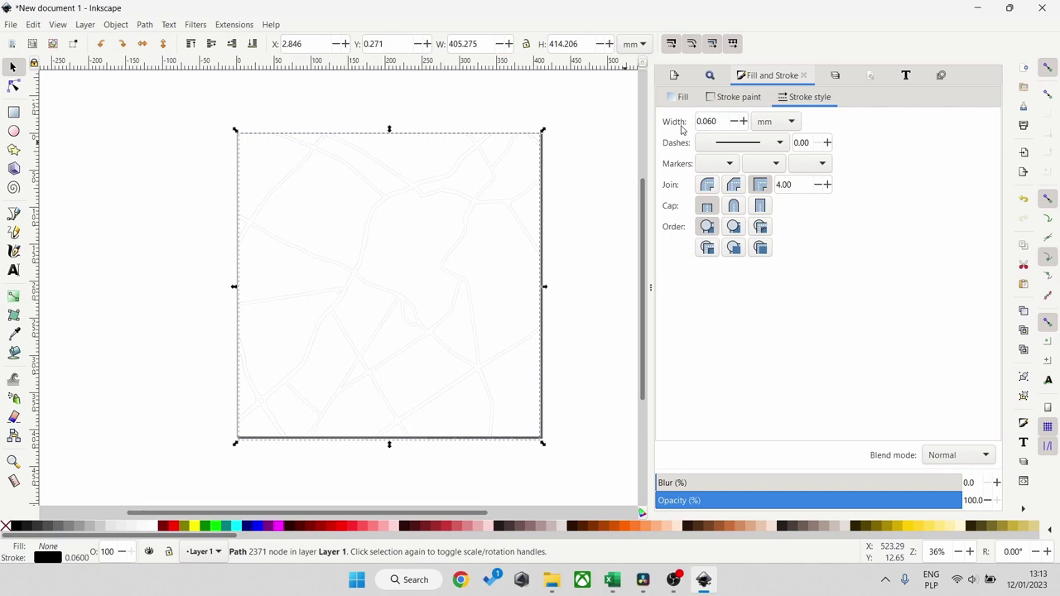
pyautogui.scroll(2, 469, 243)
pyautogui.scroll(3, 470, 242)
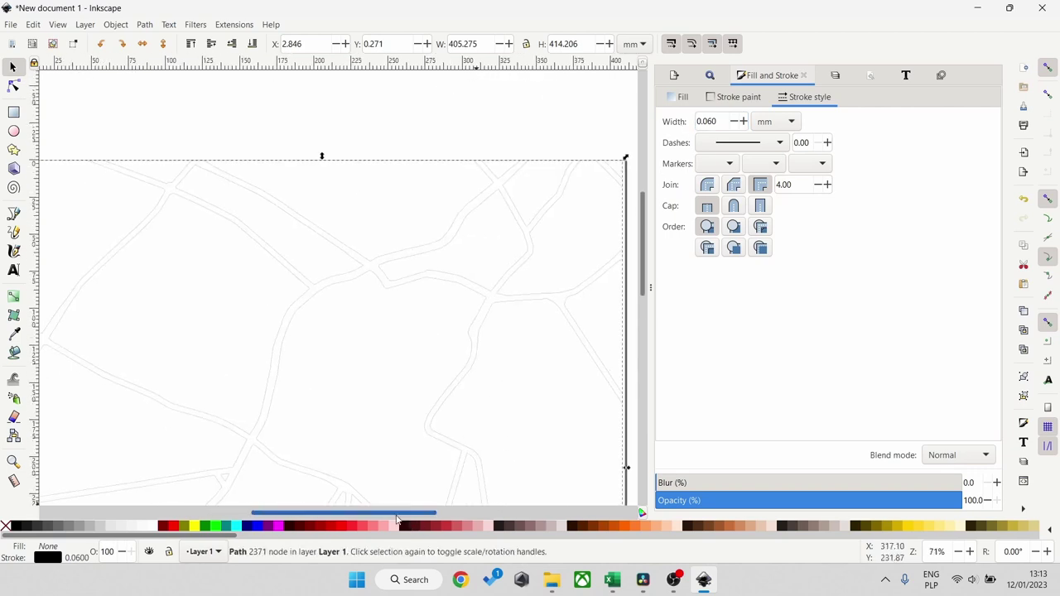
pyautogui.hscroll(-4, 397, 519)
pyautogui.scroll(3, 417, 248)
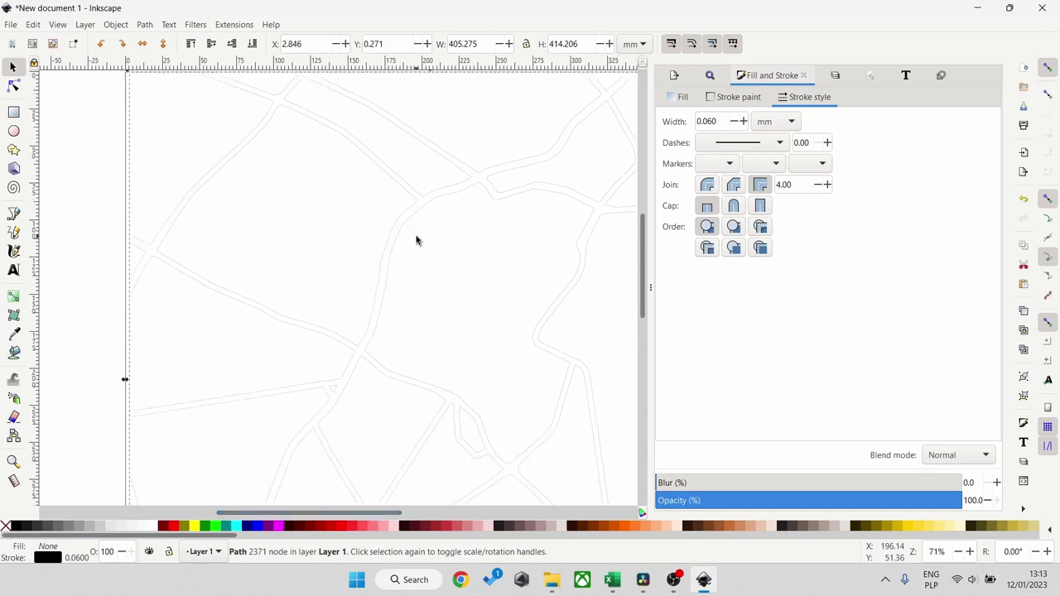
pyautogui.scroll(-2, 416, 241)
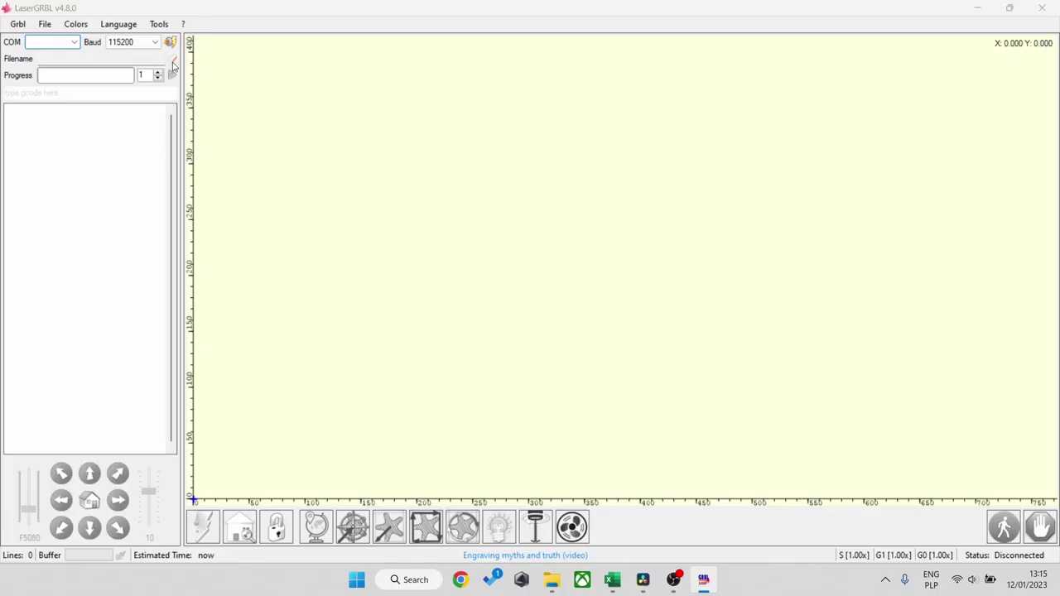
# Step: Import Kalisz river and lake cut as a 400 × 400 mm centerline job at 150 mm/min
pyautogui.click(173, 64)
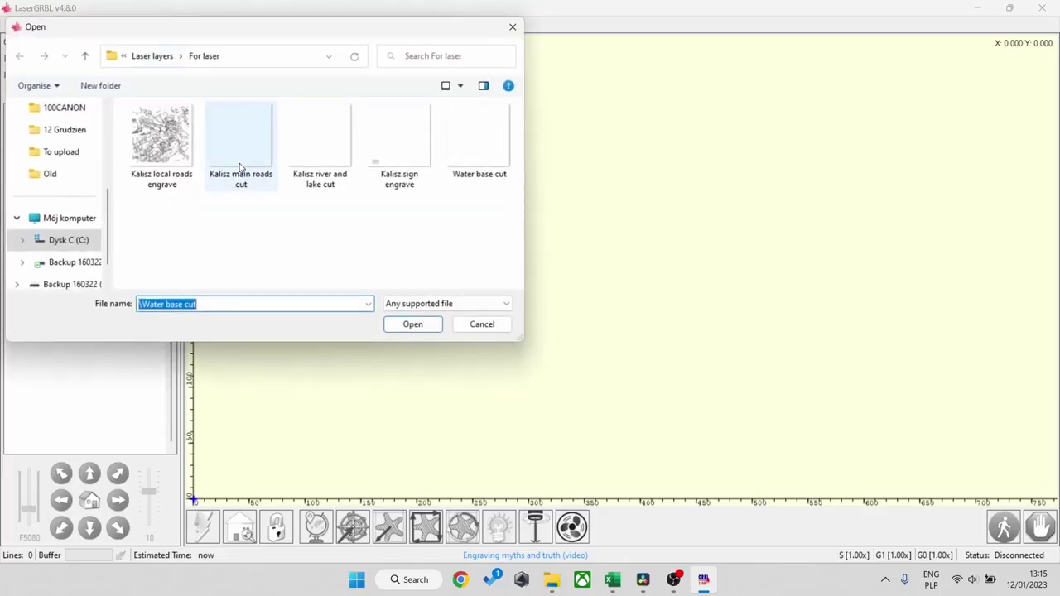
pyautogui.click(342, 178)
pyautogui.click(385, 326)
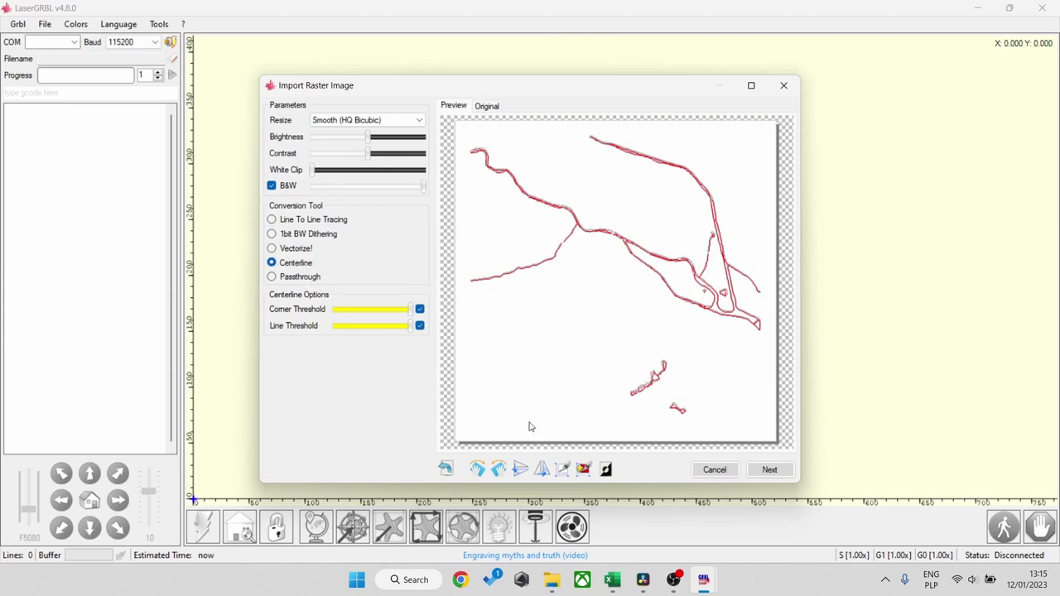
pyautogui.click(769, 469)
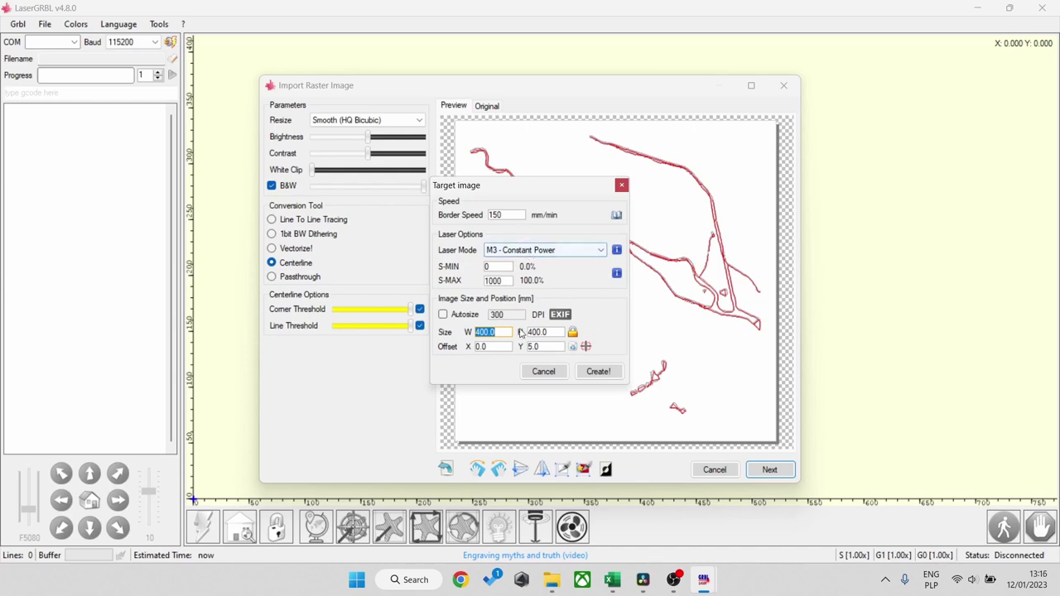
pyautogui.click(598, 371)
pyautogui.click(601, 355)
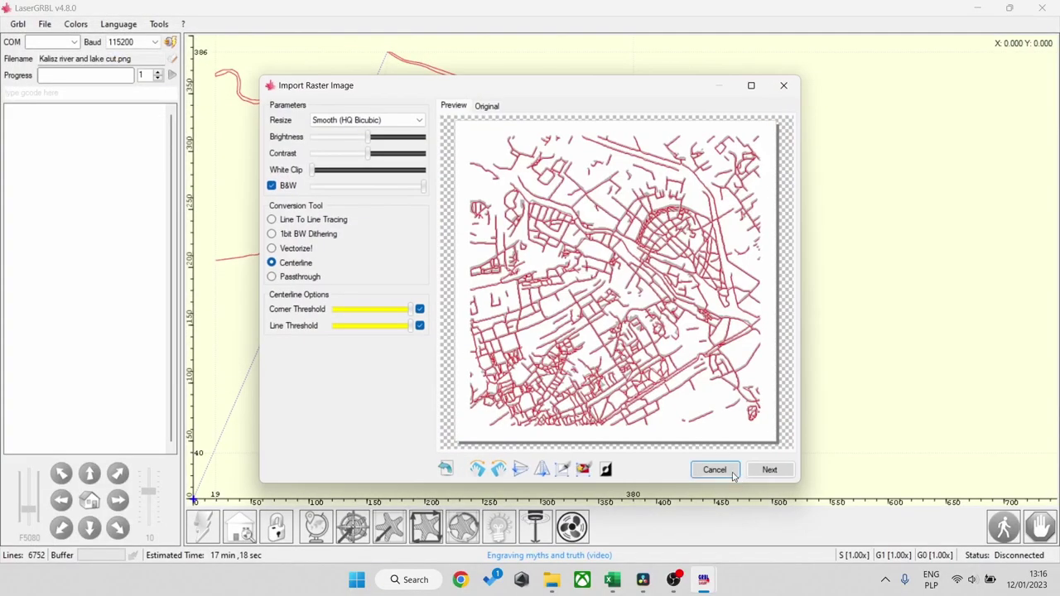
# Step: Make Kalisz local roads a 400 × 400 mm Jarvis diagonal dithered engrave, 5000 mm/min, S-MAX 600
pyautogui.click(302, 234)
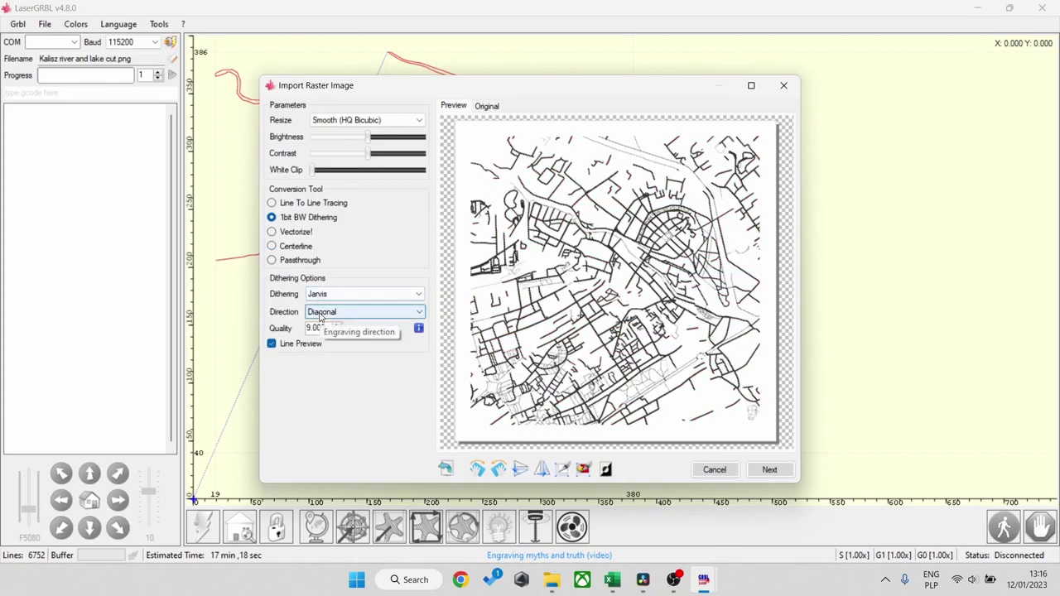
pyautogui.click(751, 469)
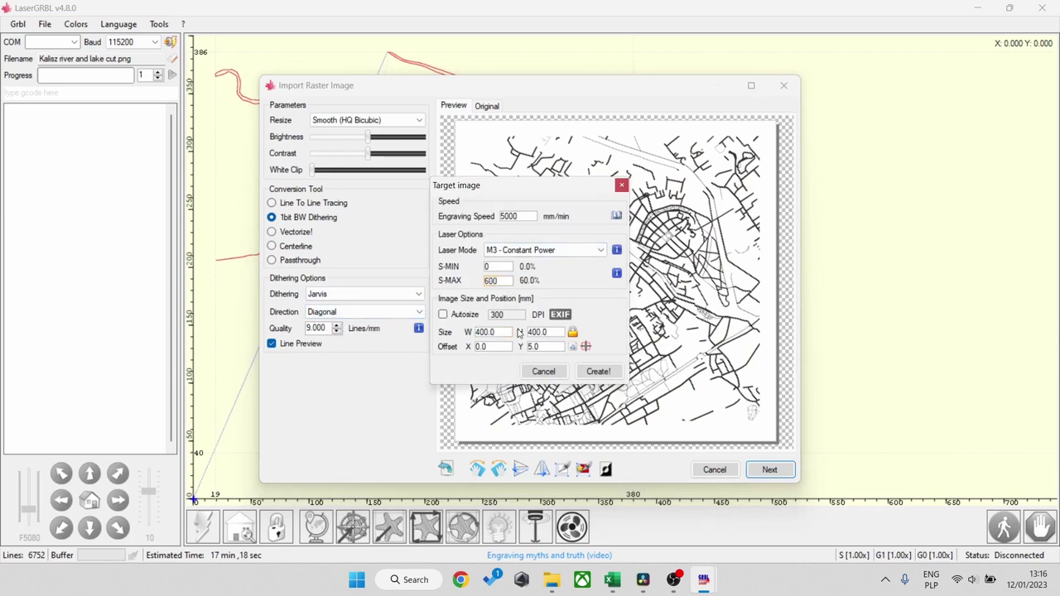
pyautogui.click(599, 376)
pyautogui.click(596, 357)
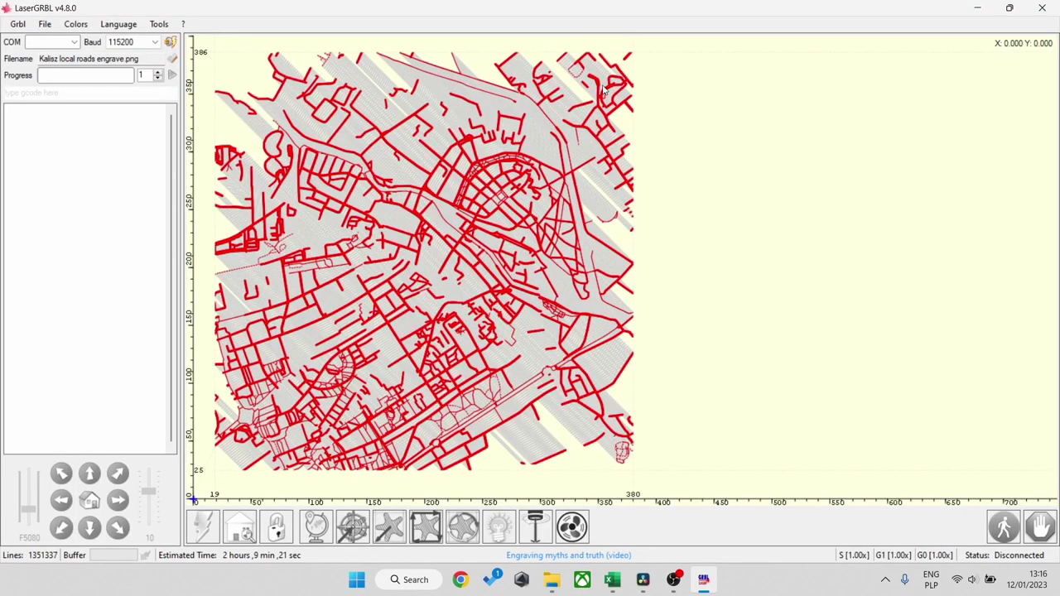
# Step: Import Water base cut as a 400 × 400 mm centerline job, border speed 150, S-MAX 1000
pyautogui.click(172, 61)
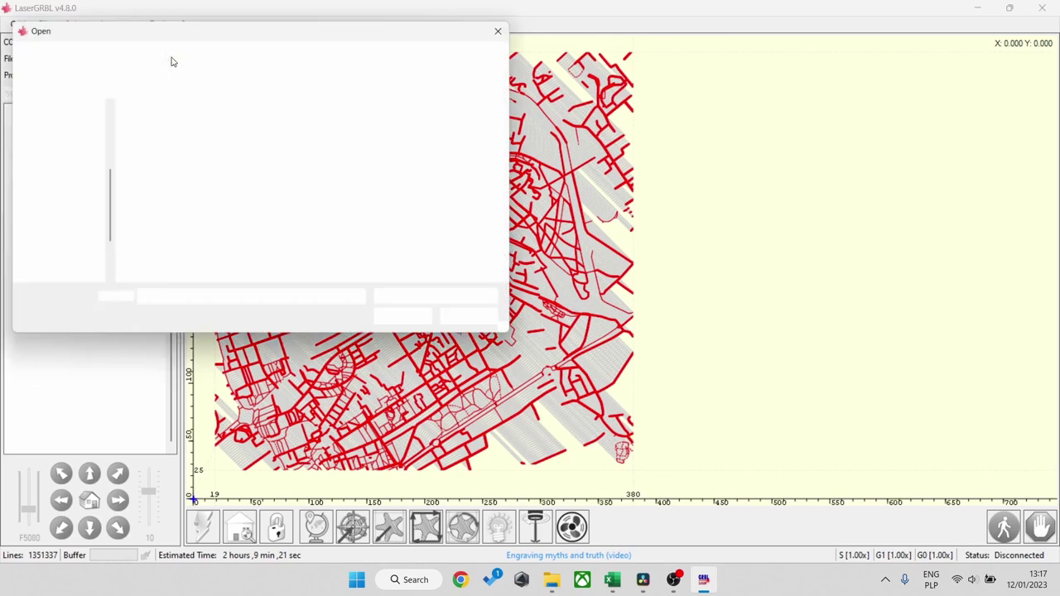
pyautogui.click(468, 173)
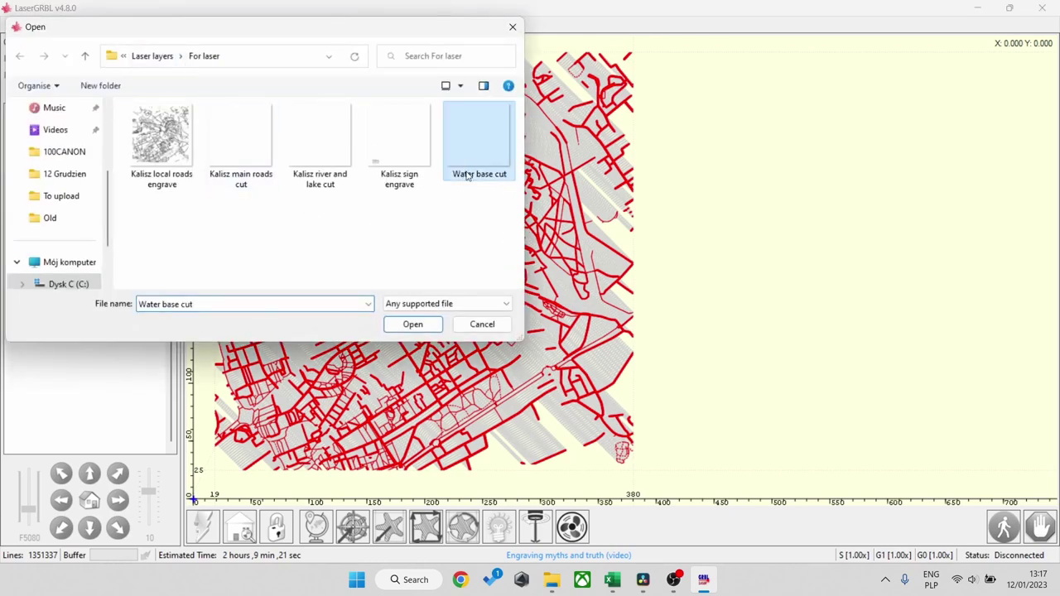
pyautogui.click(412, 324)
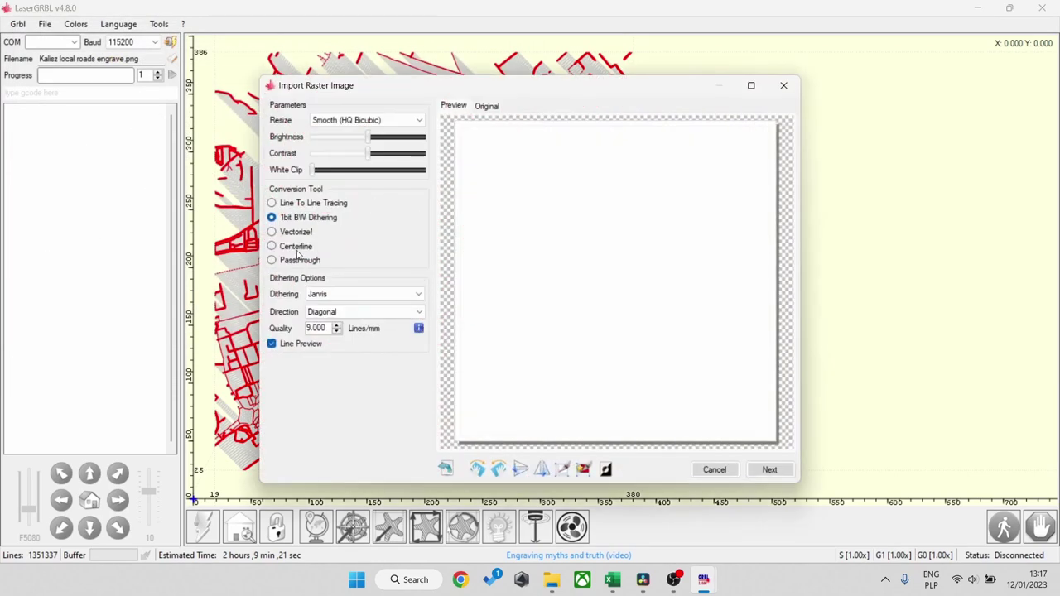
pyautogui.click(295, 246)
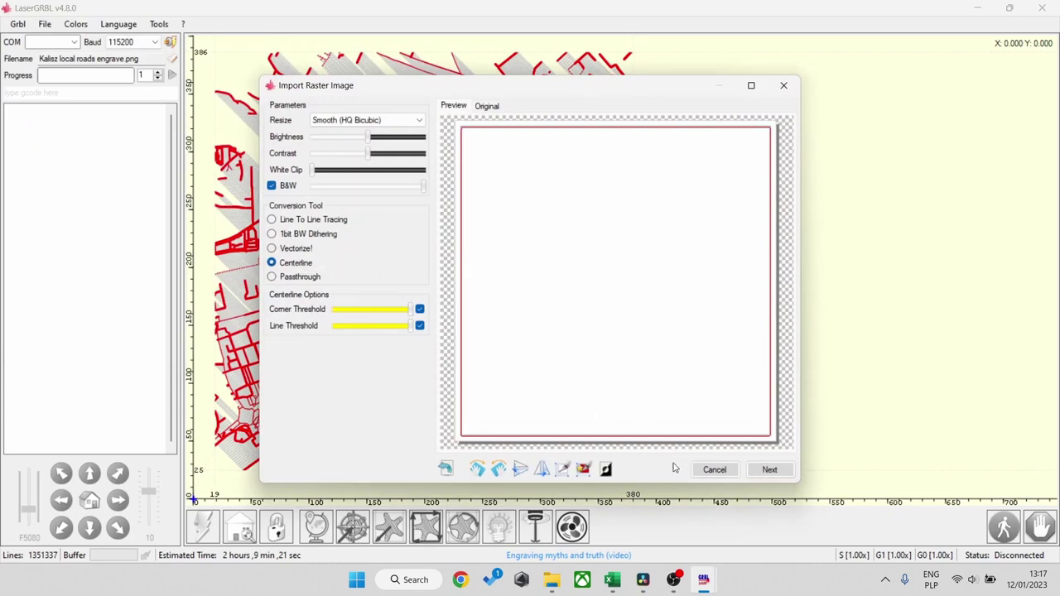
pyautogui.click(769, 470)
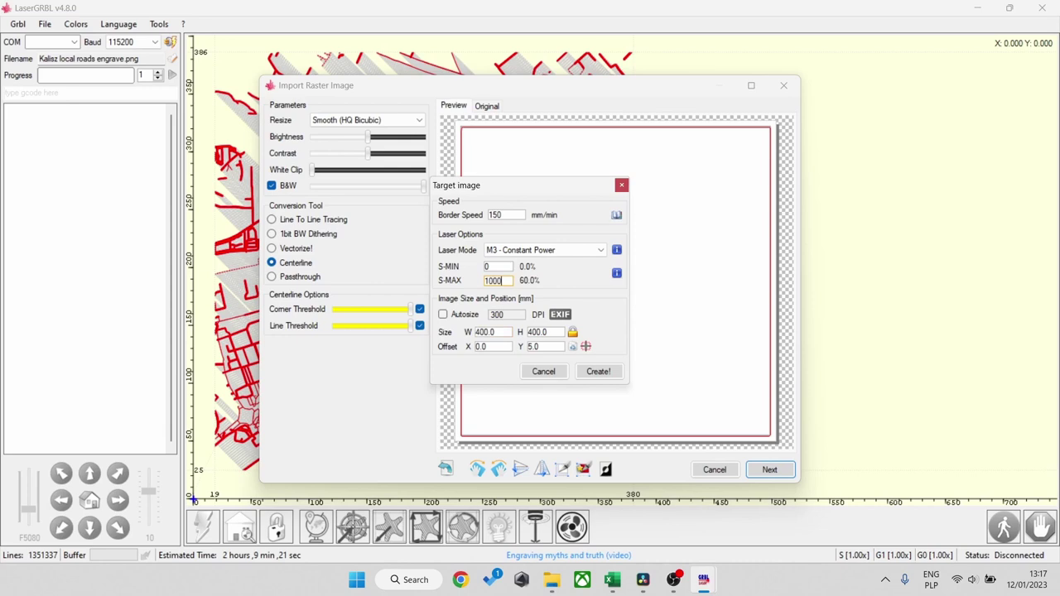
pyautogui.click(595, 372)
pyautogui.click(580, 355)
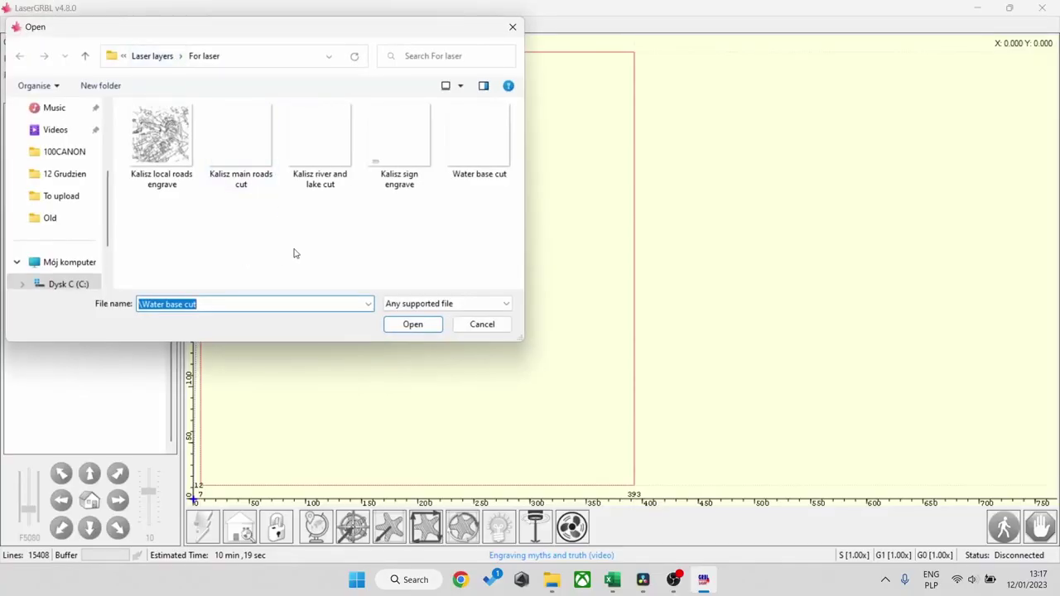
# Step: Import the Kalisz main roads cut image with Centerline tracing and accept the oversize warning
pyautogui.click(245, 171)
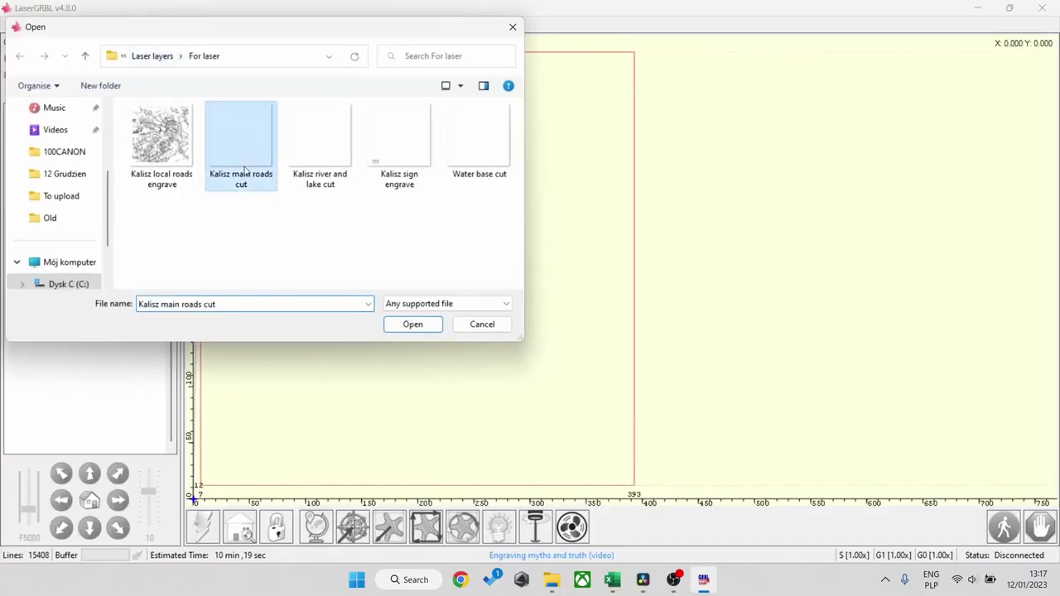
pyautogui.click(410, 323)
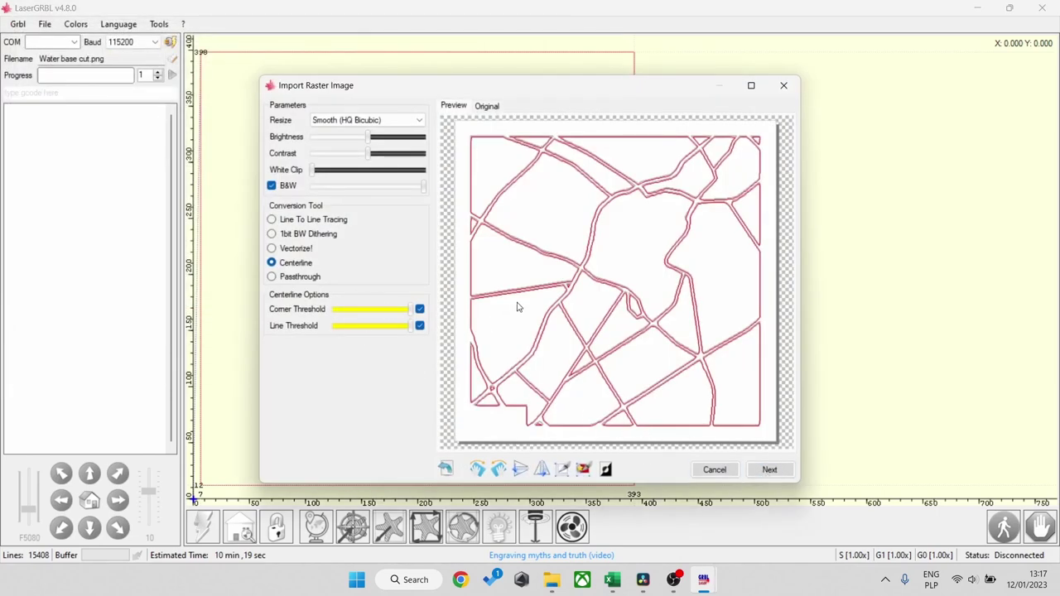
pyautogui.click(769, 469)
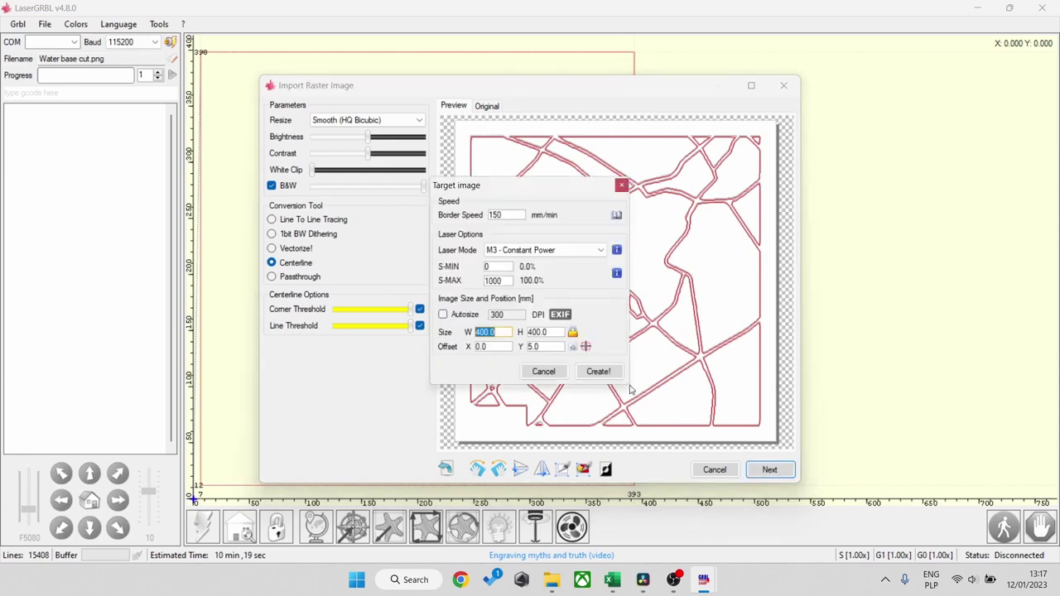
pyautogui.click(598, 371)
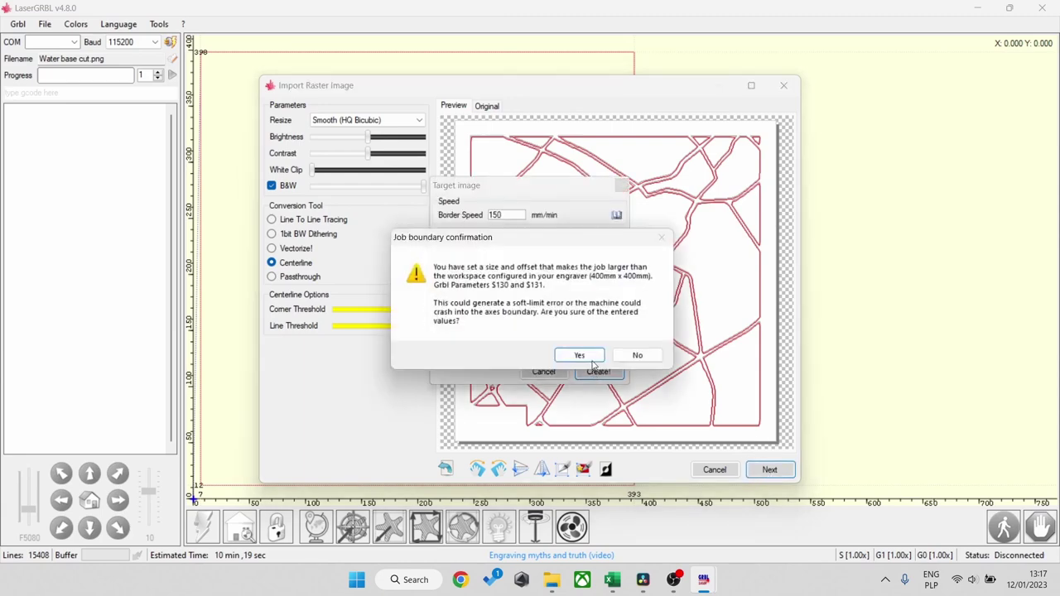
pyautogui.click(581, 357)
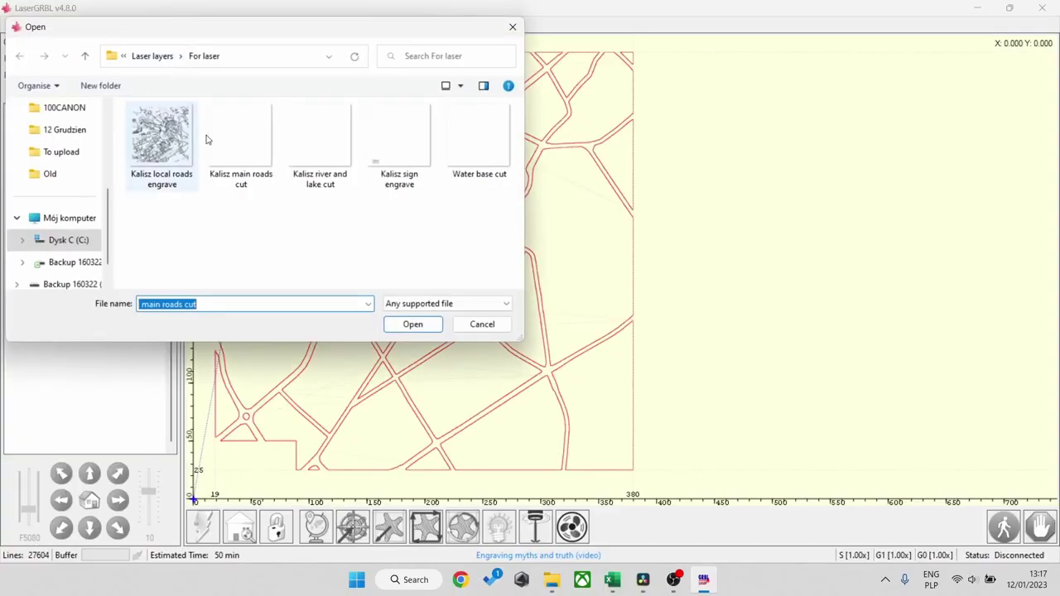
# Step: Import Kalisz sign engrave using 1bit BW Dithering, speed 5000 mm/min and S-MAX 600
pyautogui.click(391, 184)
pyautogui.click(413, 324)
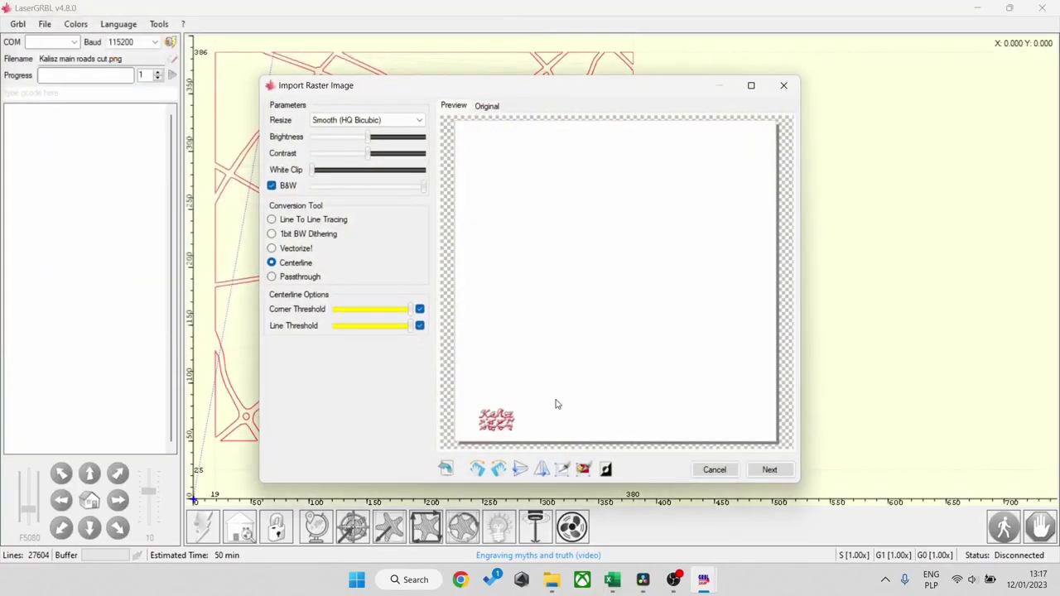
pyautogui.click(329, 234)
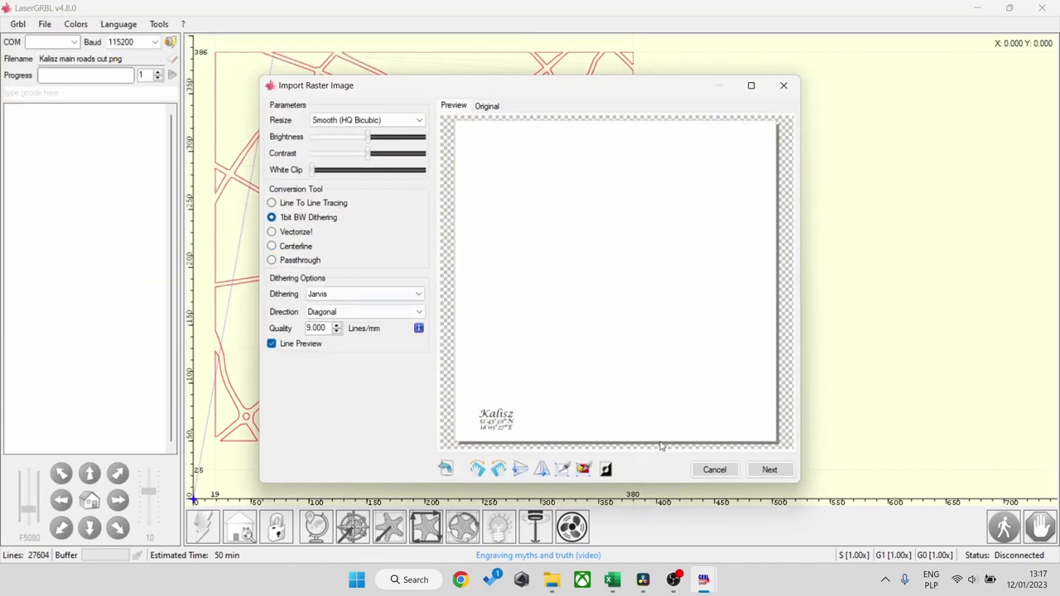
pyautogui.click(755, 470)
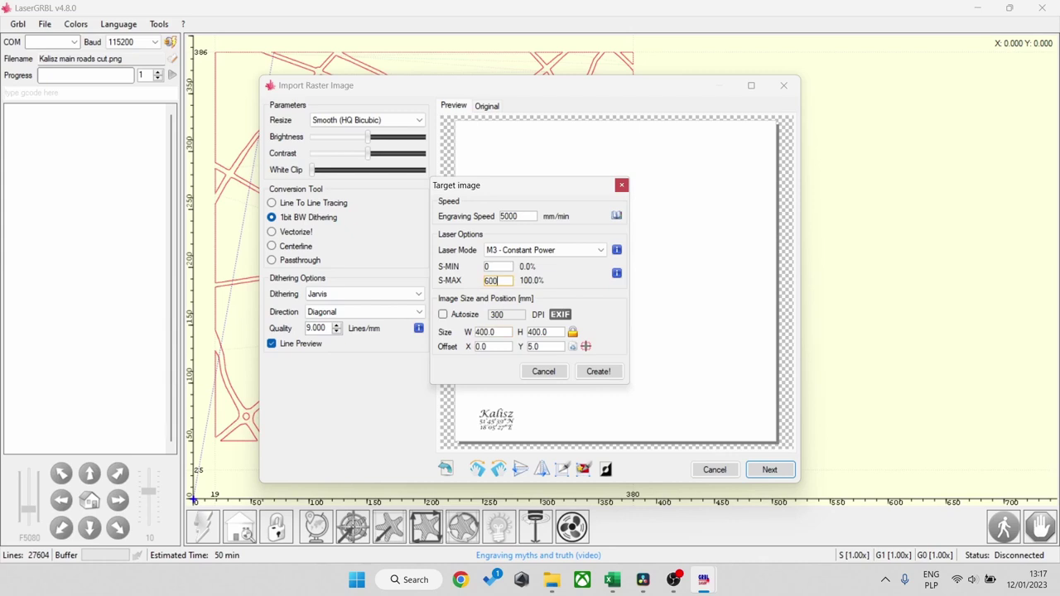
pyautogui.click(593, 372)
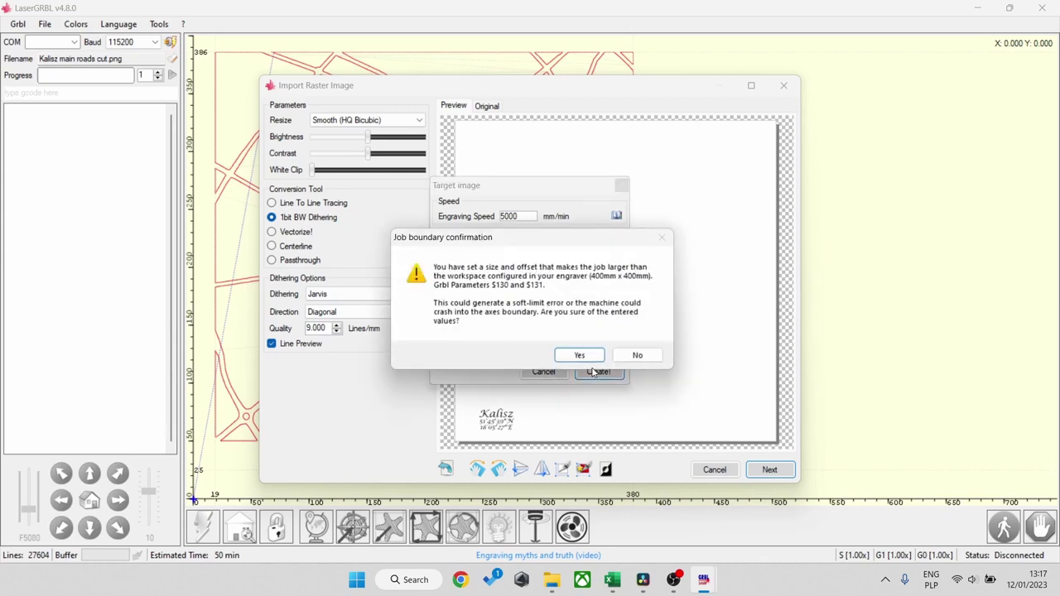
pyautogui.click(580, 355)
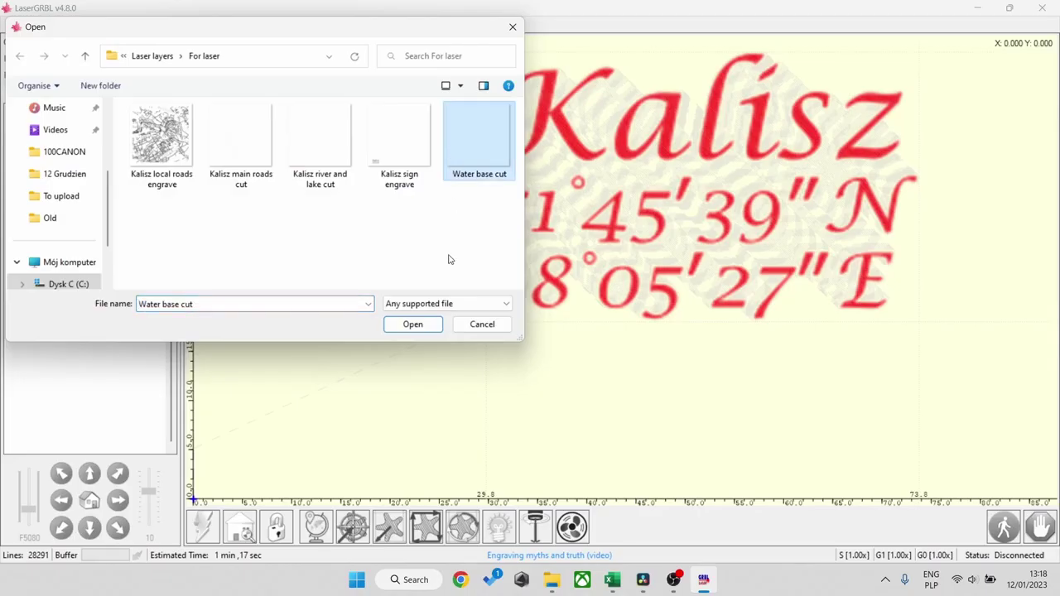
# Step: Import Water base cut as a Centerline job at 150 mm/min with maximum power 1000
pyautogui.click(412, 325)
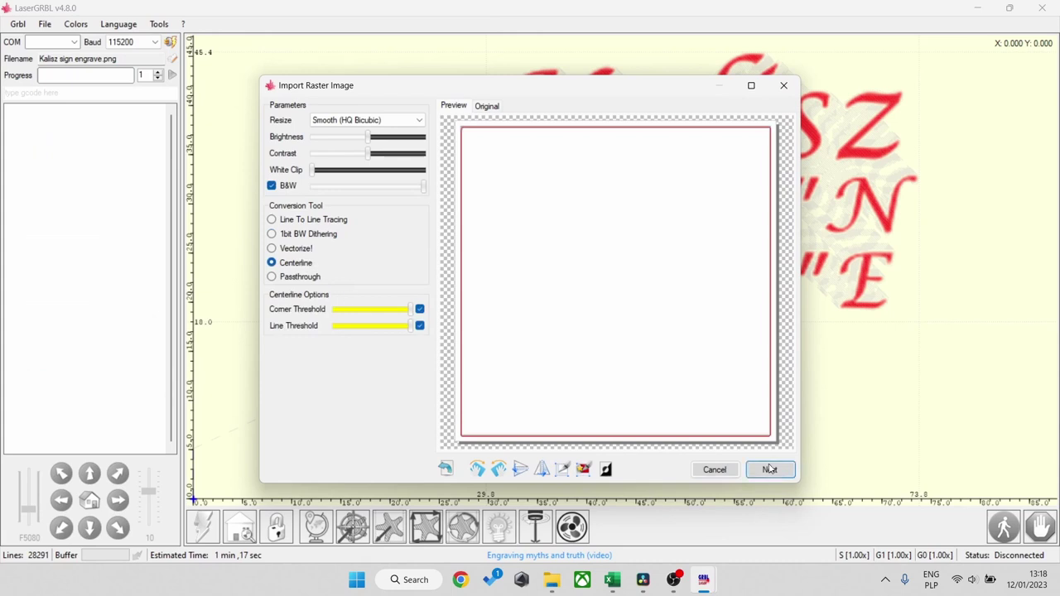
pyautogui.click(769, 469)
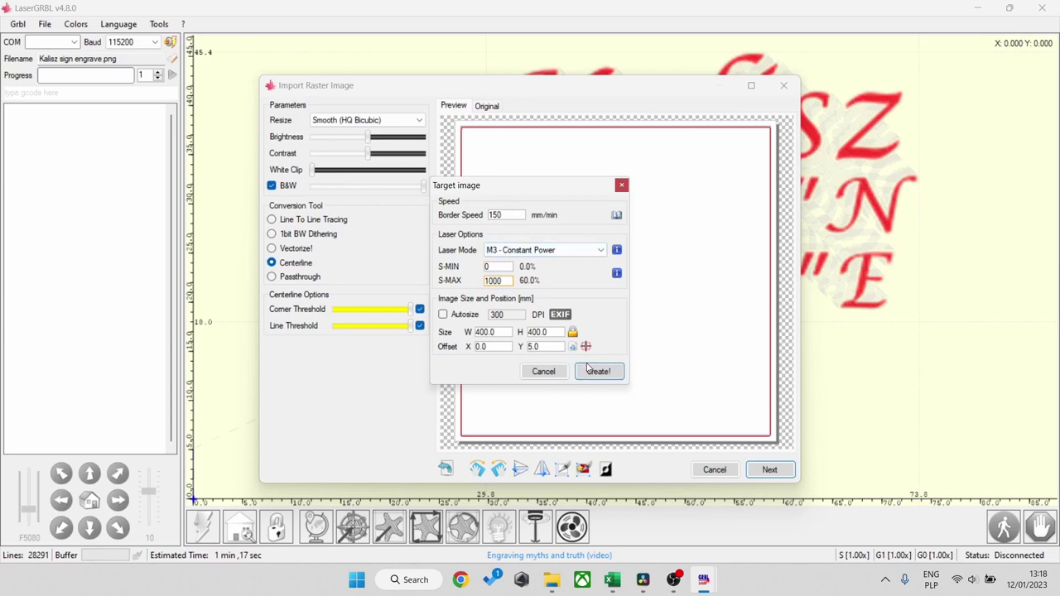
pyautogui.click(593, 371)
pyautogui.click(579, 355)
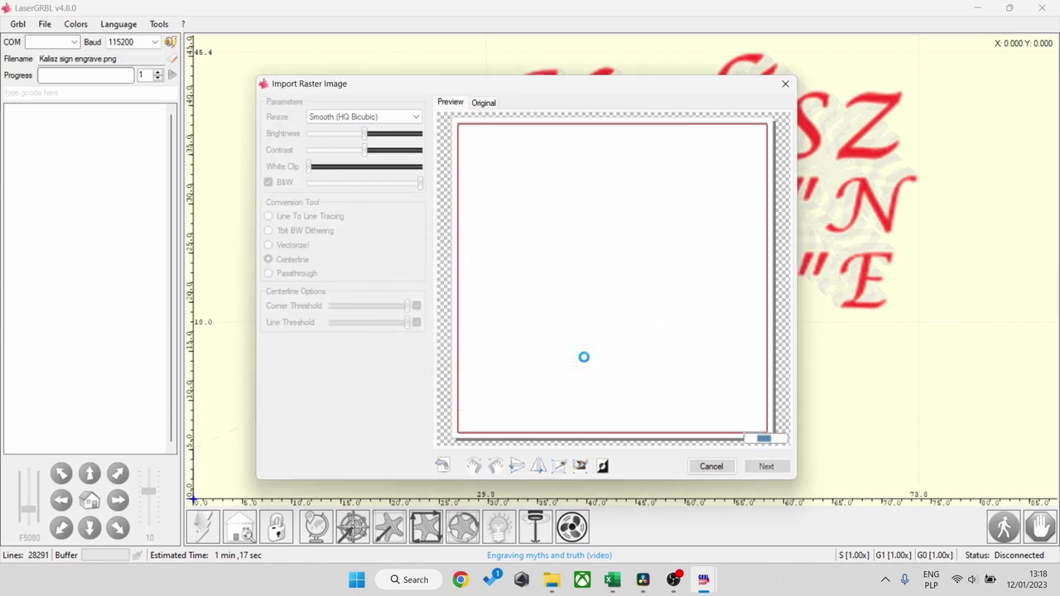